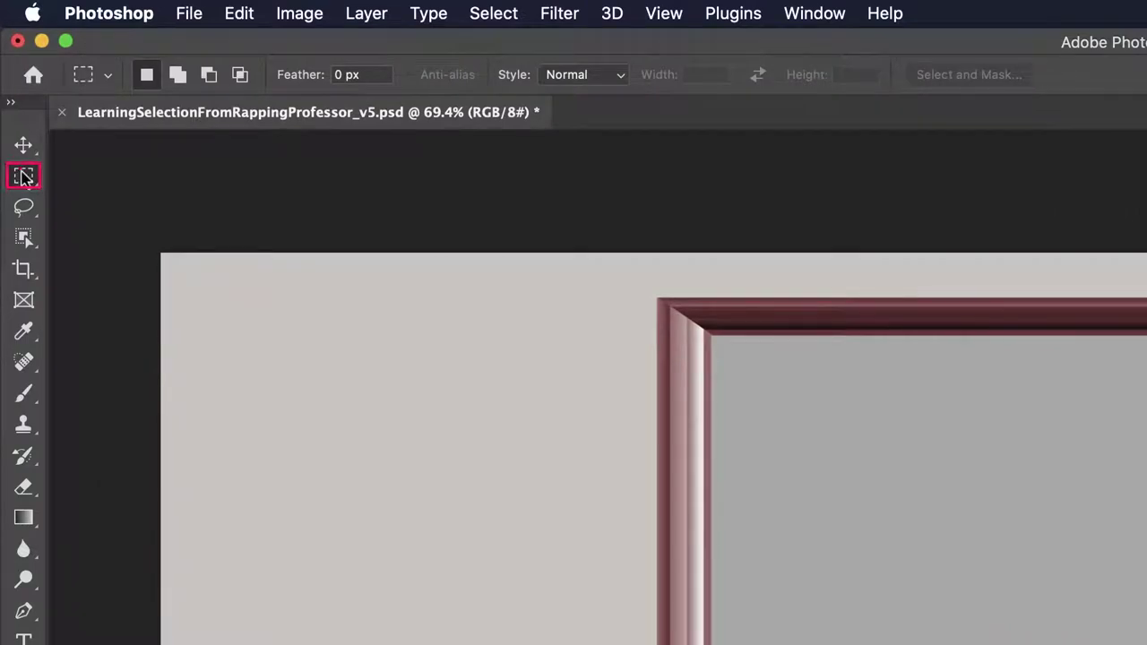
Keep the rectangular marquee, make Blank Layer active, and marquee the frame's inner opening.
click(23, 176)
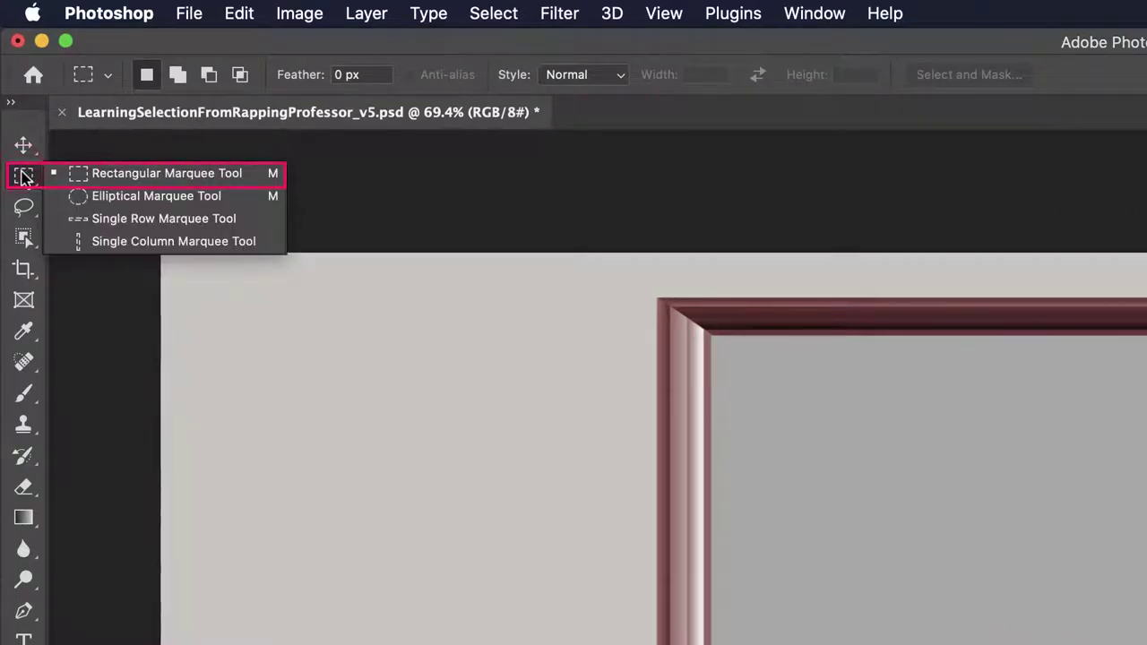
click(24, 177)
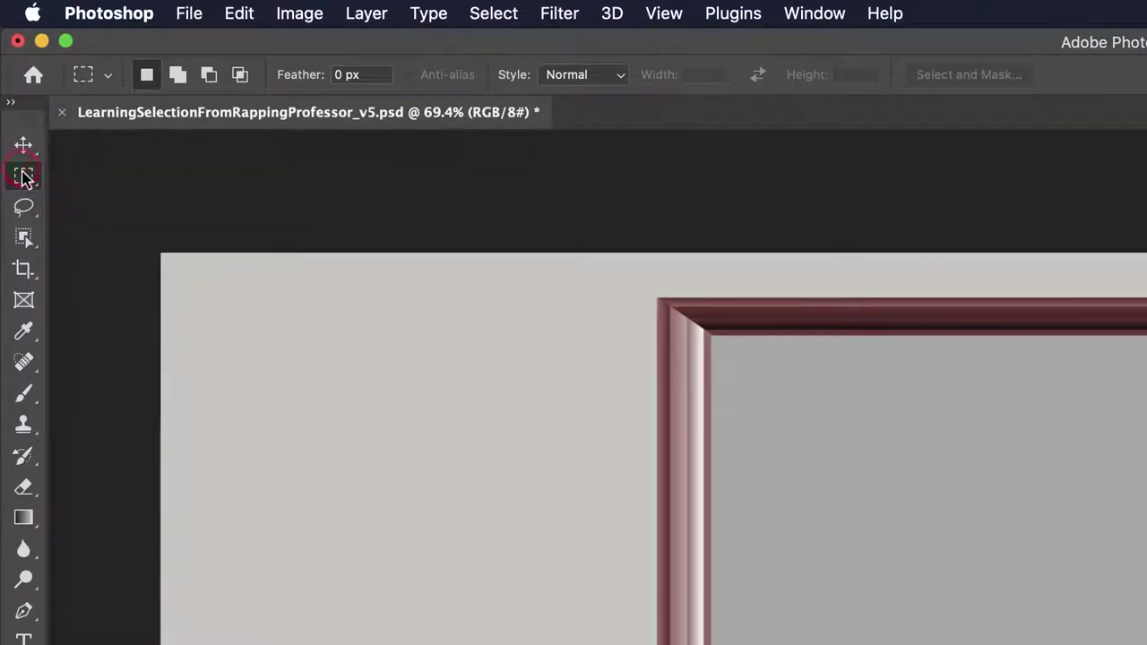
click(492, 17)
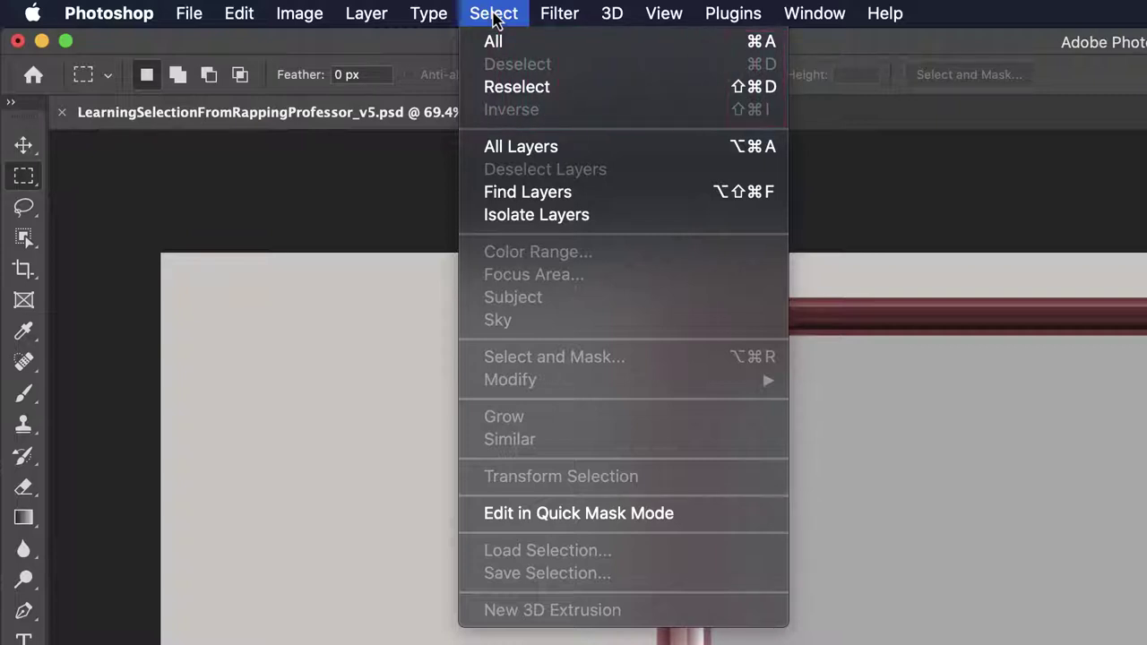
click(495, 19)
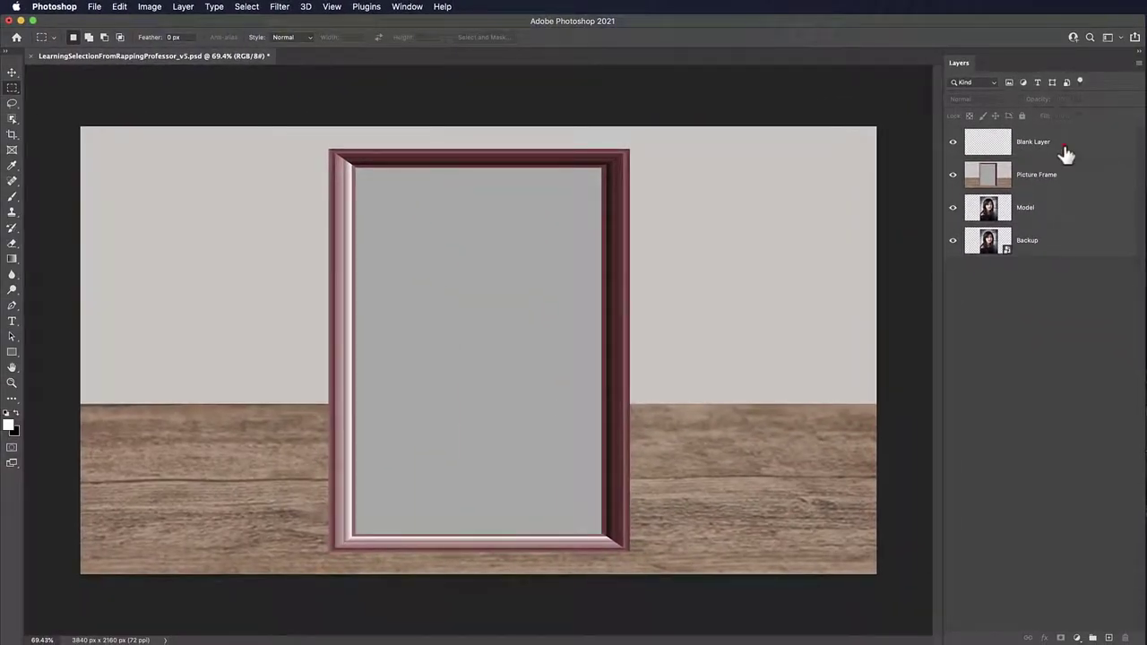
click(1065, 150)
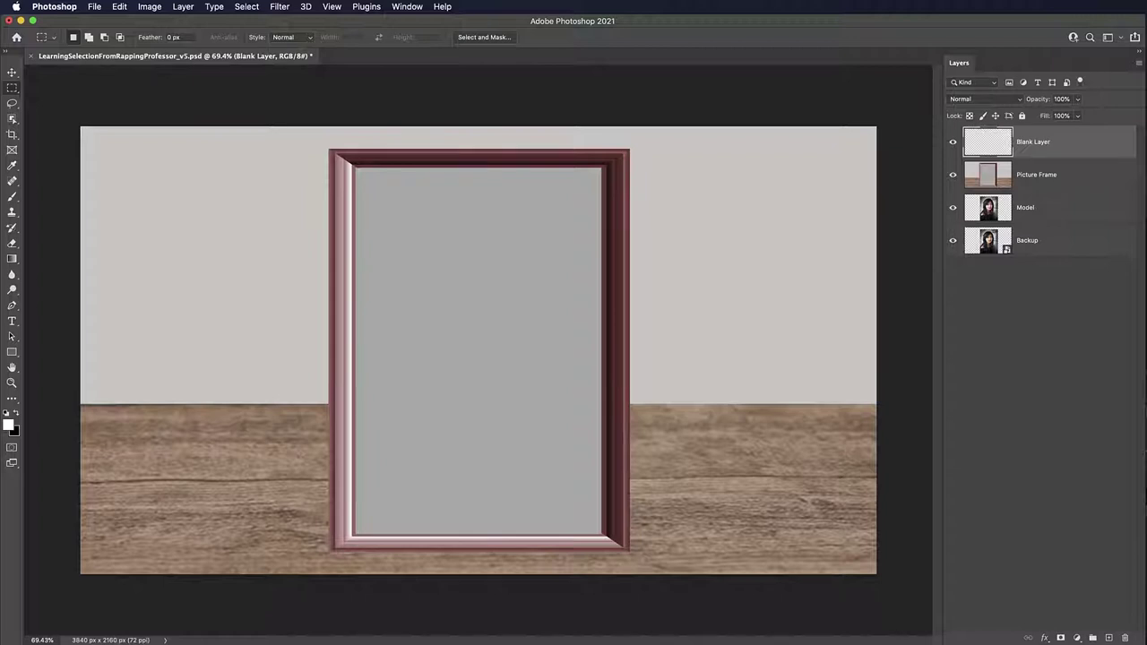
drag(354, 167, 610, 538)
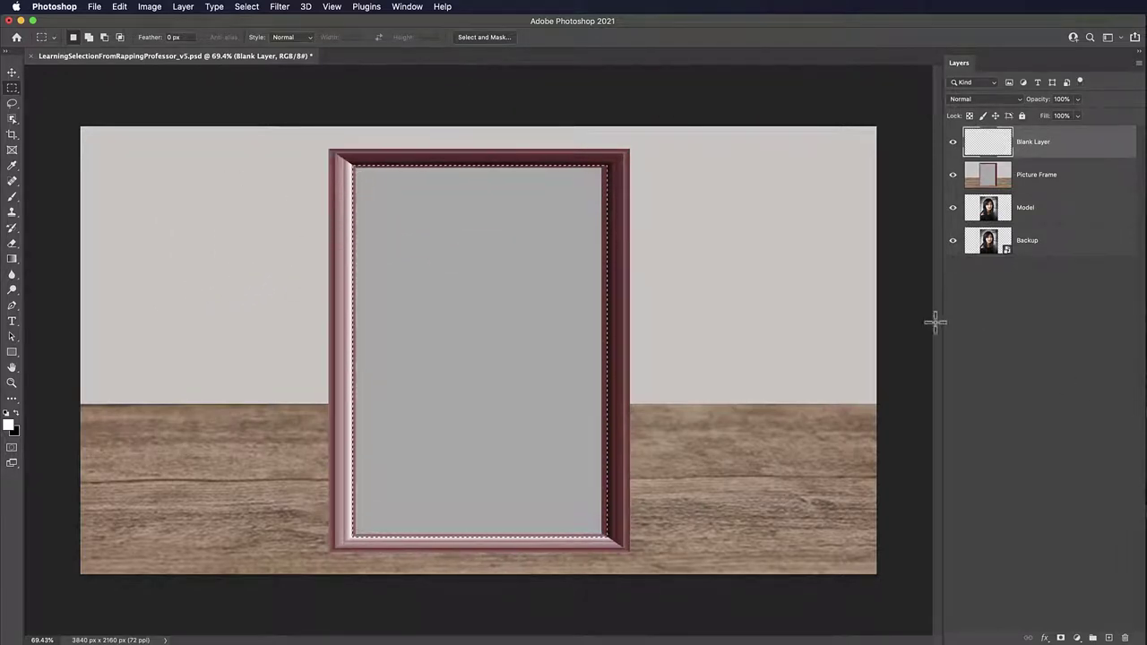
Deselect, then brush two thick crossing white strokes in an X over the frame.
click(247, 7)
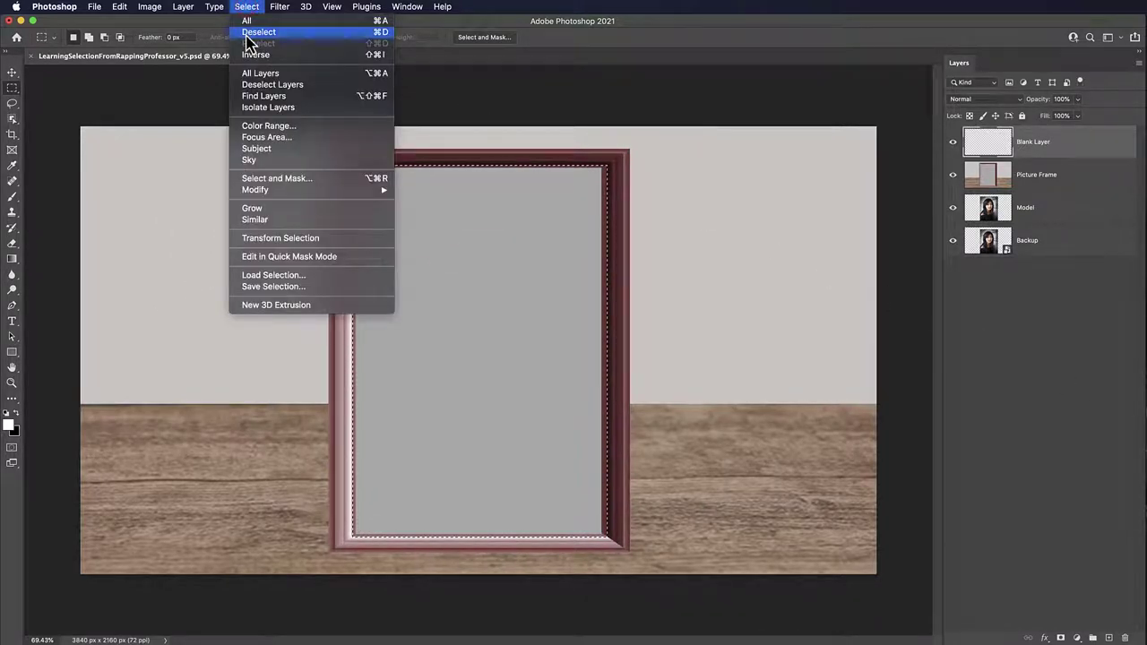
click(247, 34)
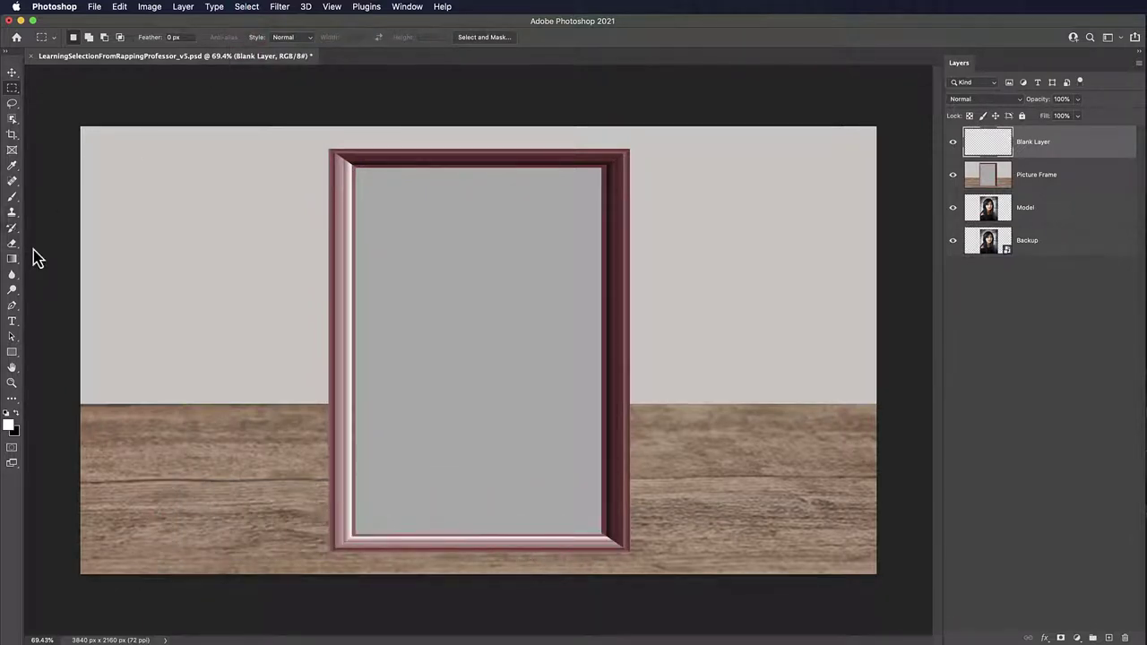
click(13, 198)
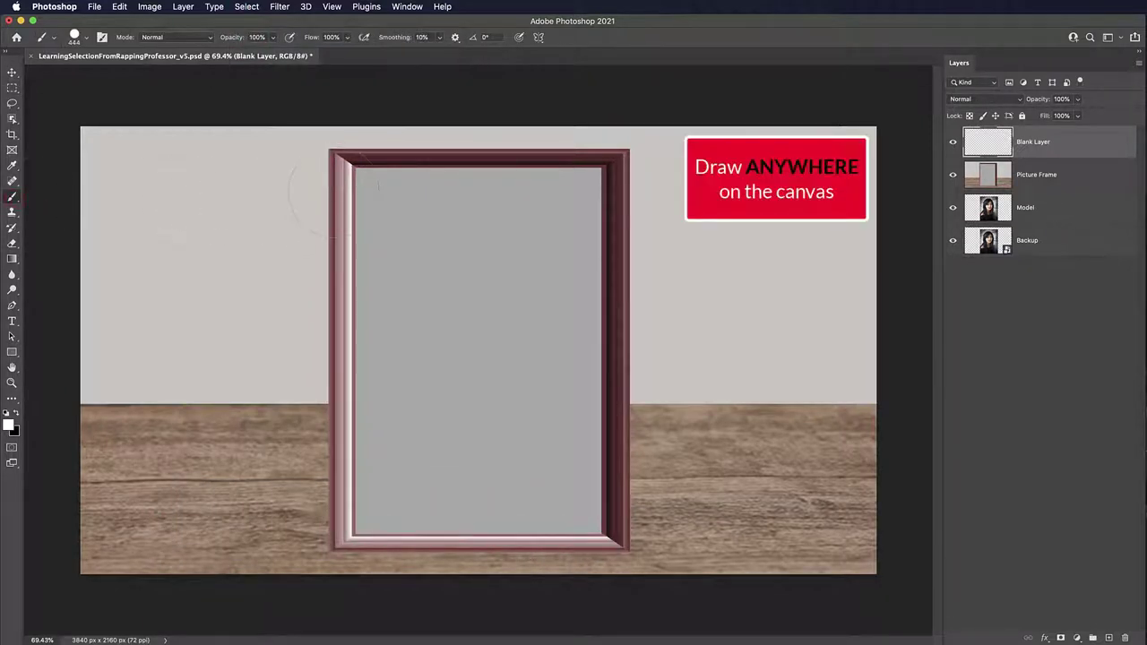
mouse_move(323, 196)
mouse_down()
mouse_move(427, 285)
mouse_move(692, 444)
mouse_up()
mouse_move(682, 297)
mouse_down()
mouse_move(593, 306)
mouse_move(372, 370)
mouse_move(264, 432)
mouse_up()
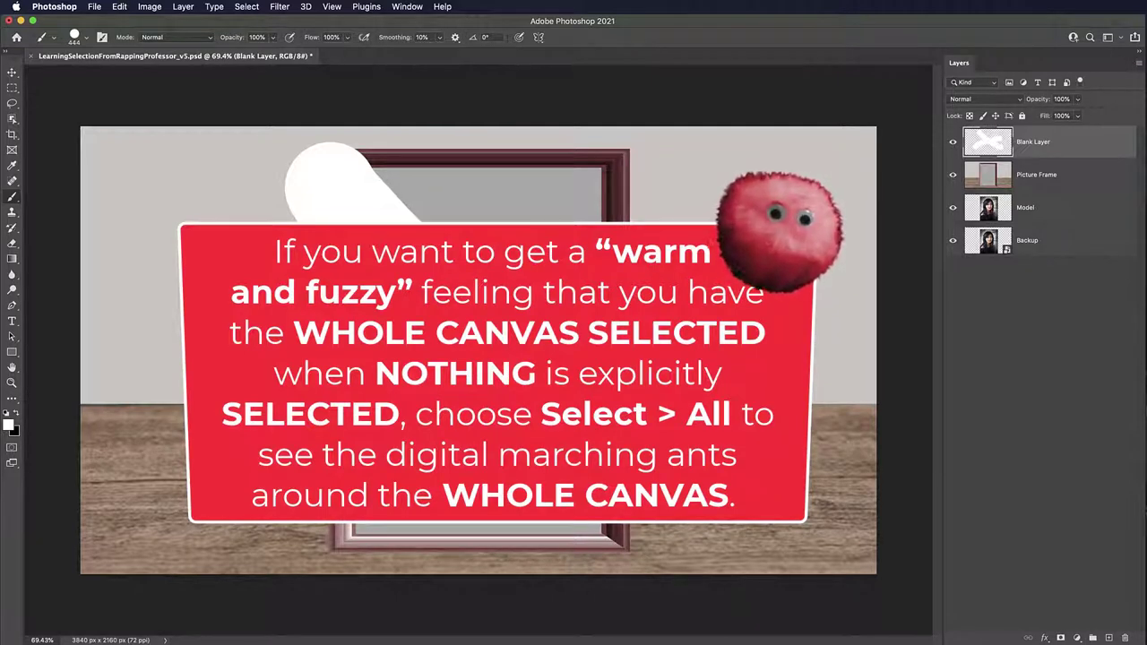
Select all, deselect with Cmd+D, and undo both white X strokes.
click(247, 8)
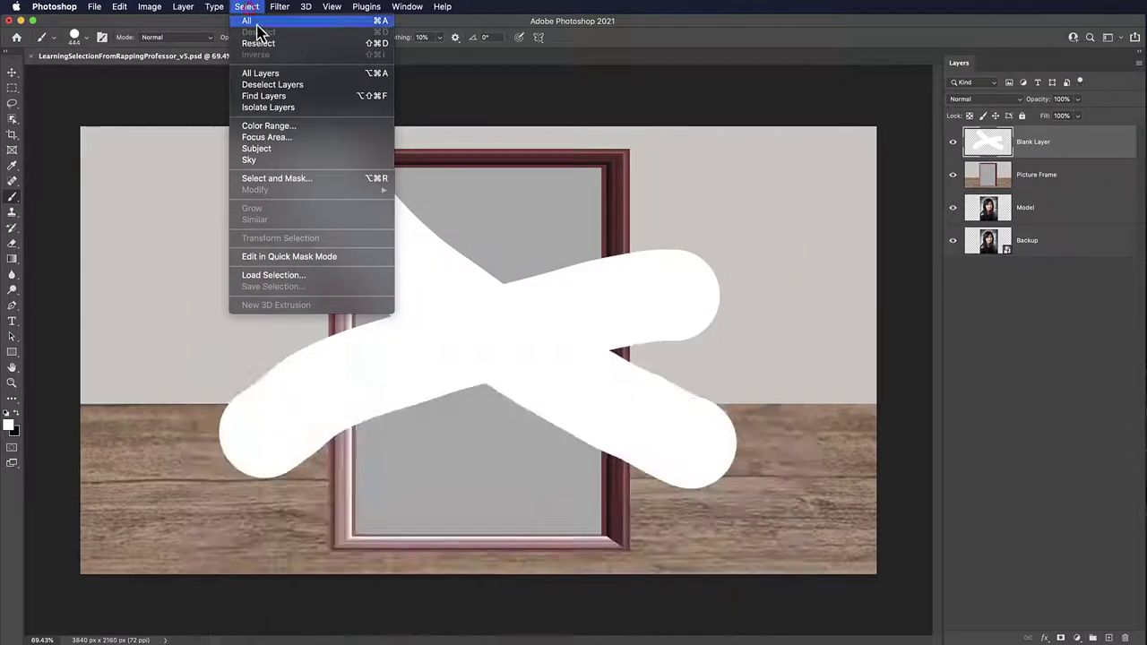
click(258, 23)
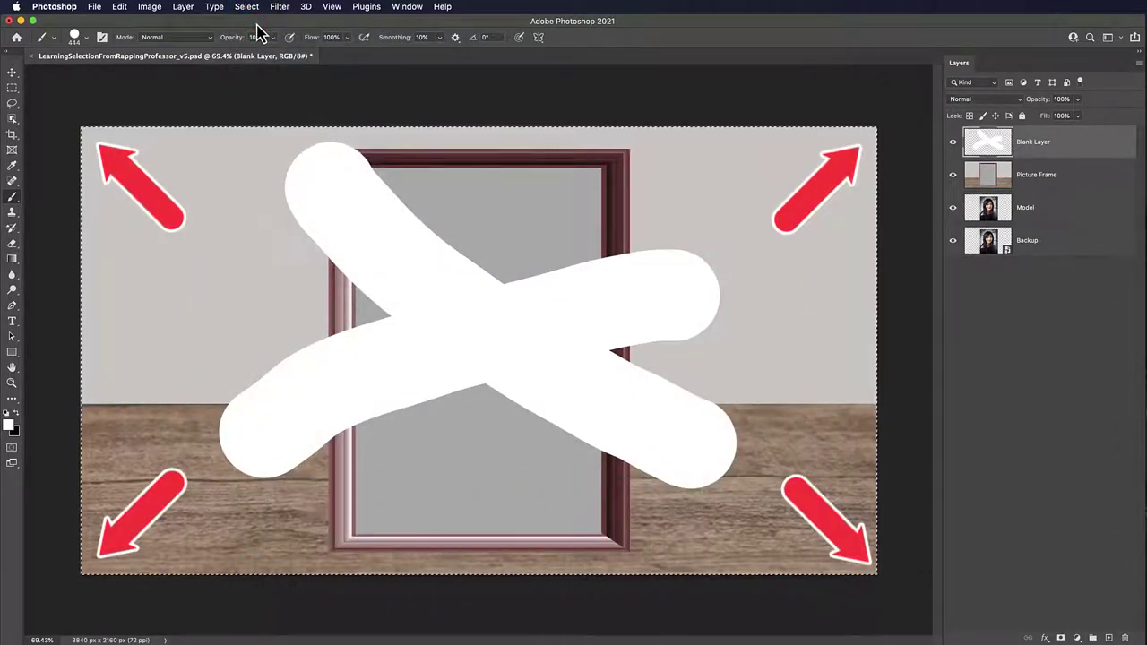
key(super+d)
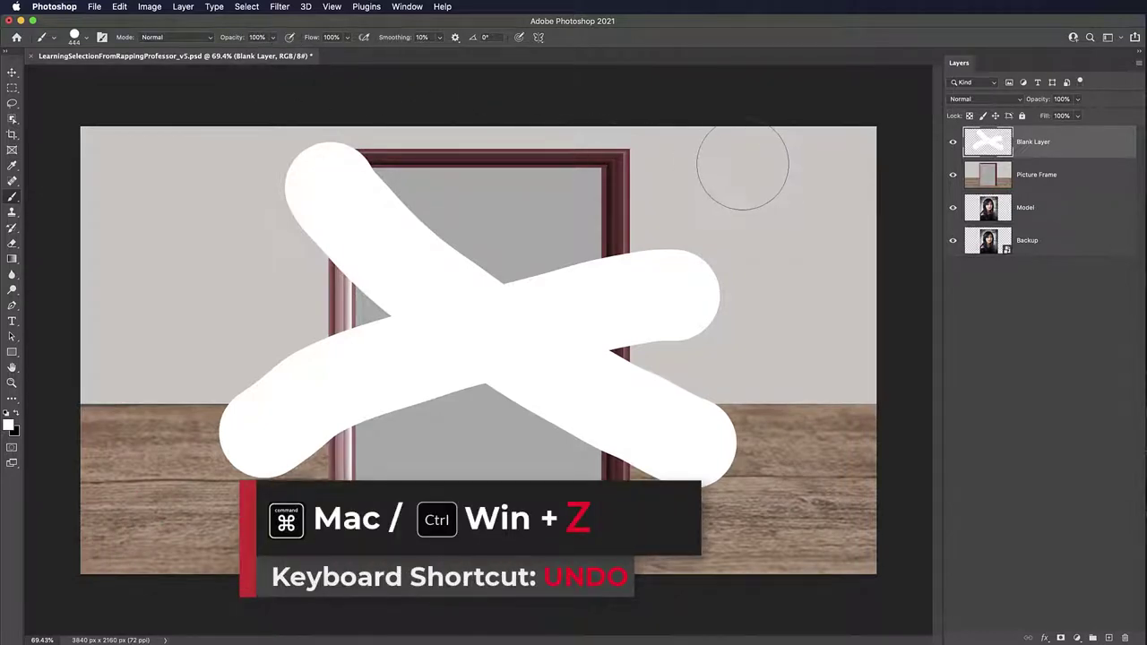
key(super+z)
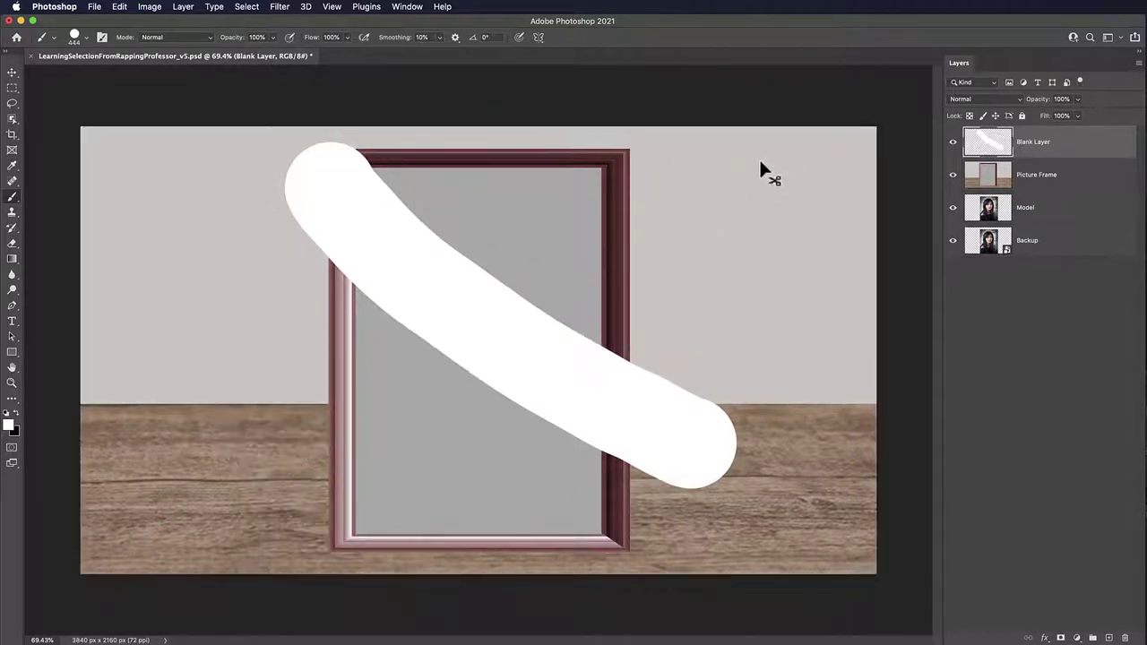
key(super+z)
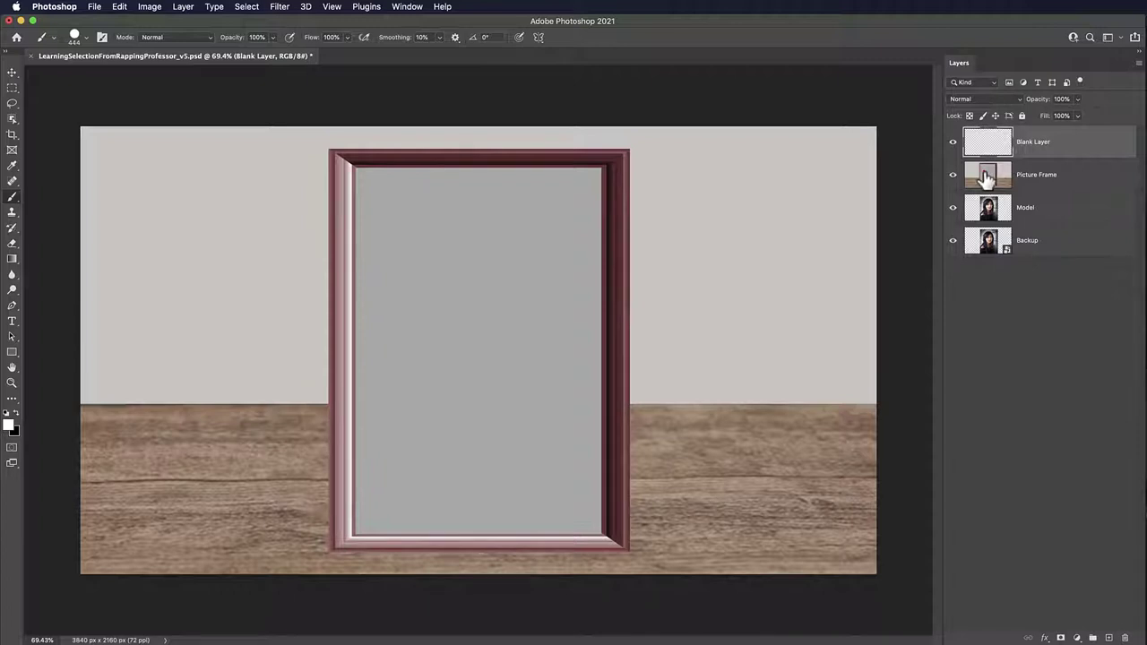
Reselect the frame interior, paint it white on Blank Layer, then make Picture Frame active.
click(247, 6)
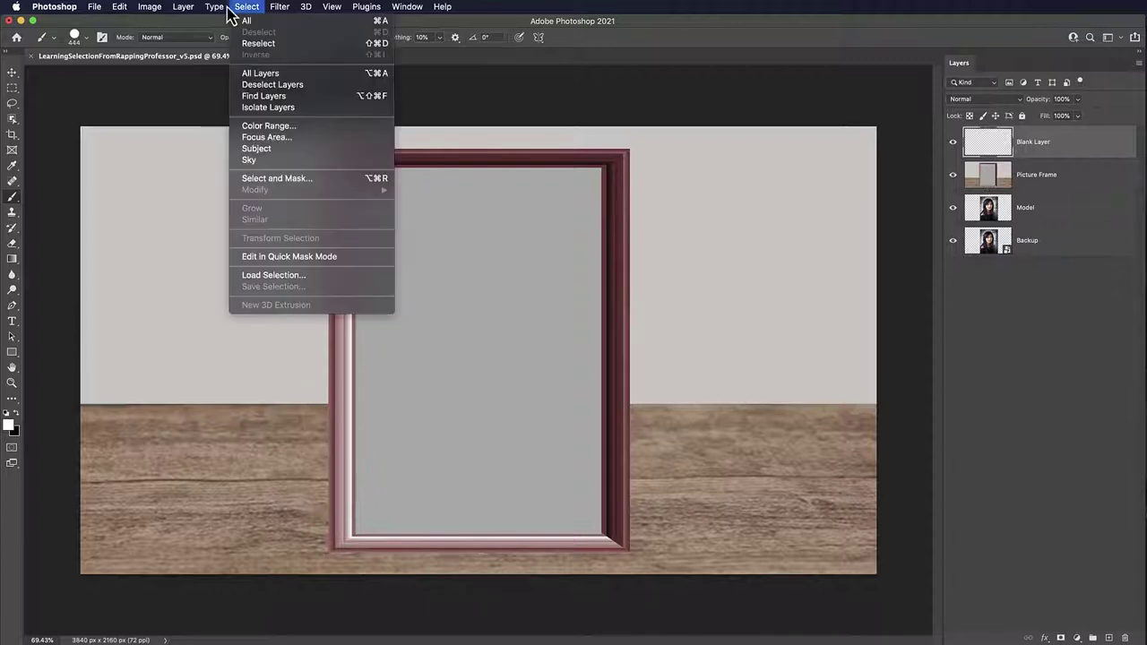
click(257, 43)
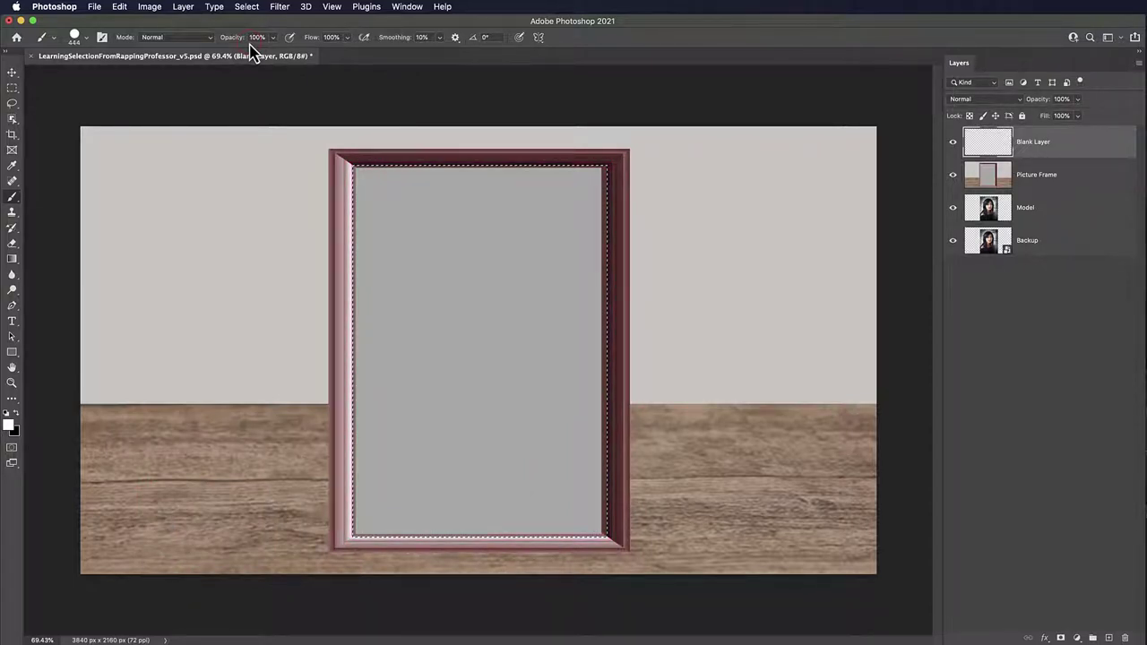
drag(287, 256, 677, 412)
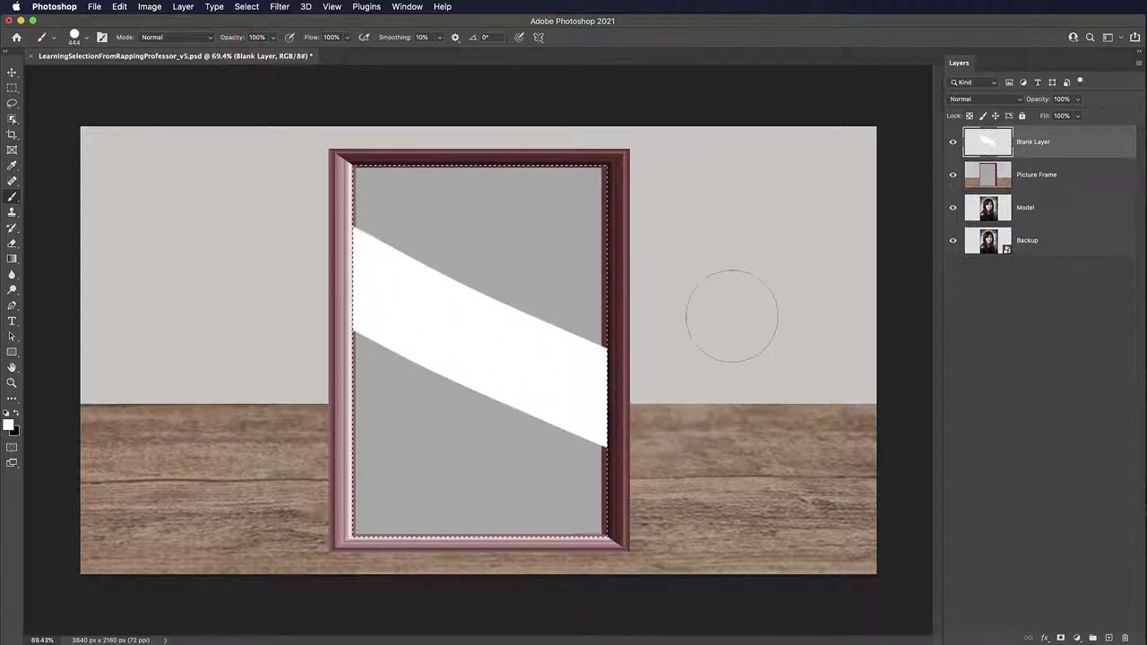
mouse_move(660, 225)
mouse_down()
mouse_move(405, 409)
mouse_move(340, 430)
mouse_up()
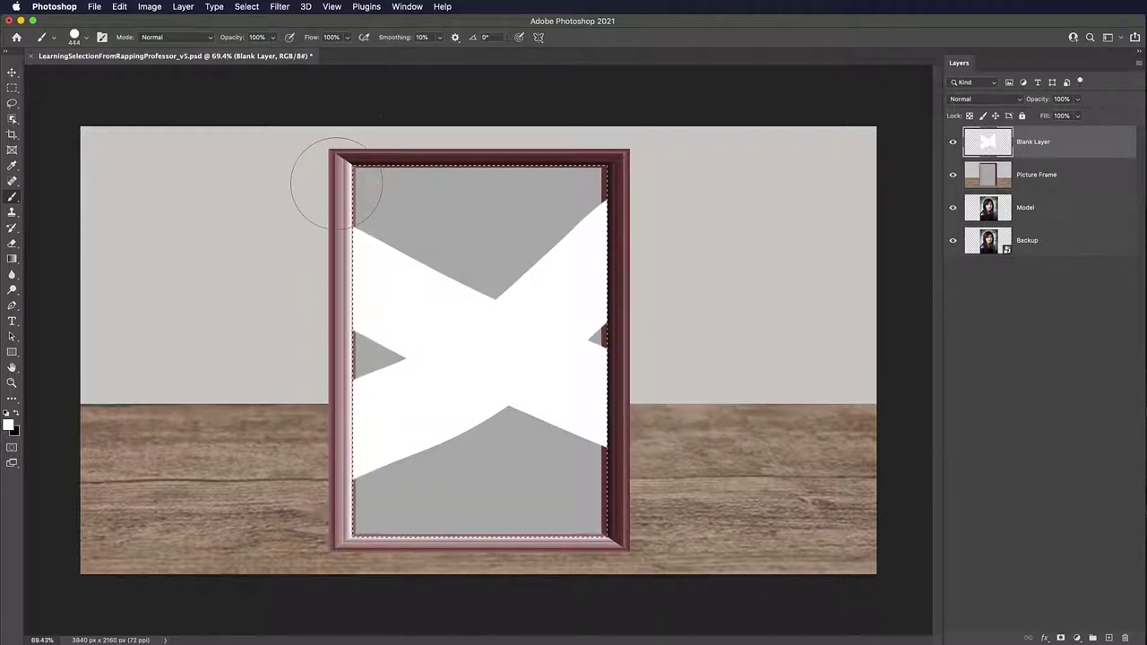
mouse_move(337, 183)
mouse_down()
mouse_move(633, 201)
mouse_move(340, 251)
mouse_move(614, 308)
mouse_move(457, 314)
mouse_move(316, 360)
mouse_move(573, 399)
mouse_up()
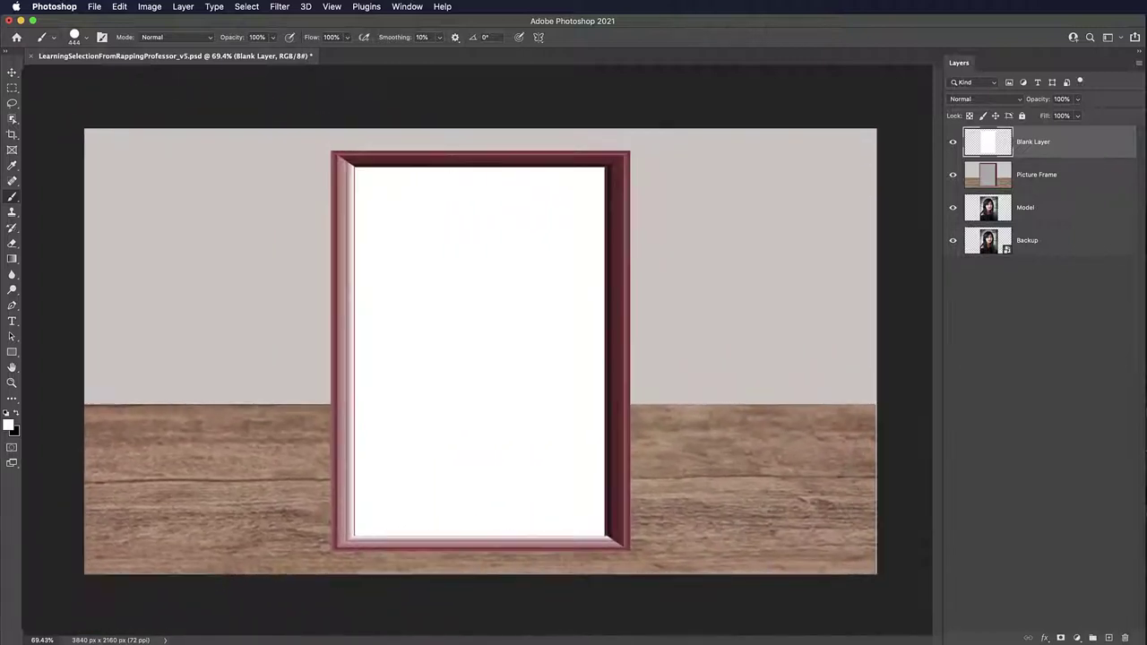
click(1044, 184)
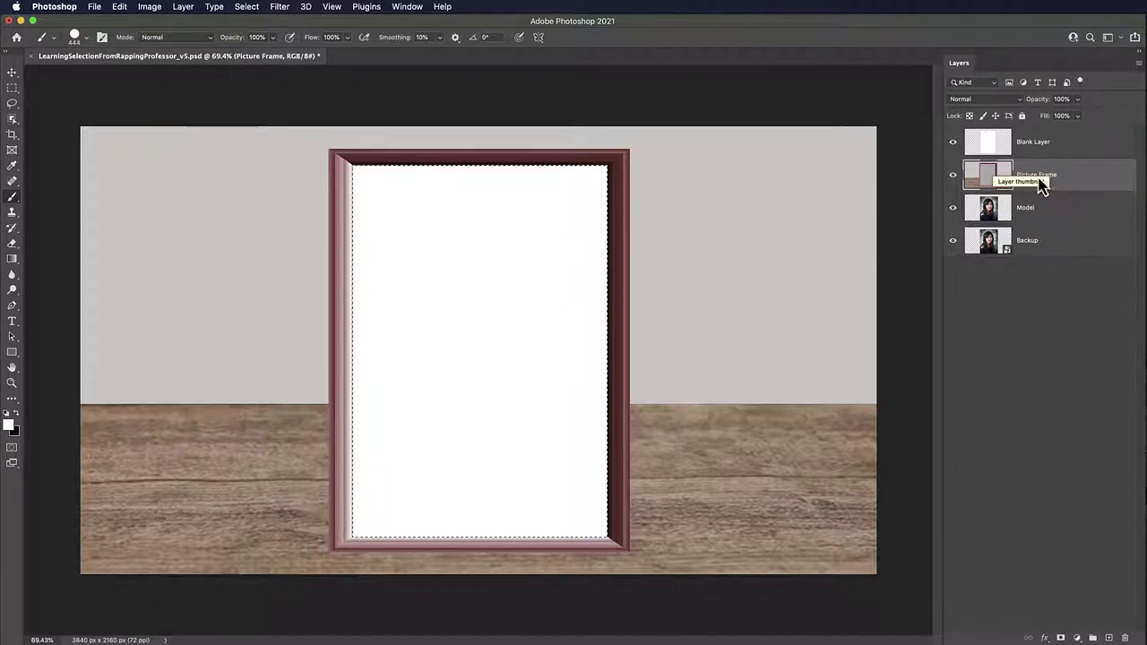
click(249, 8)
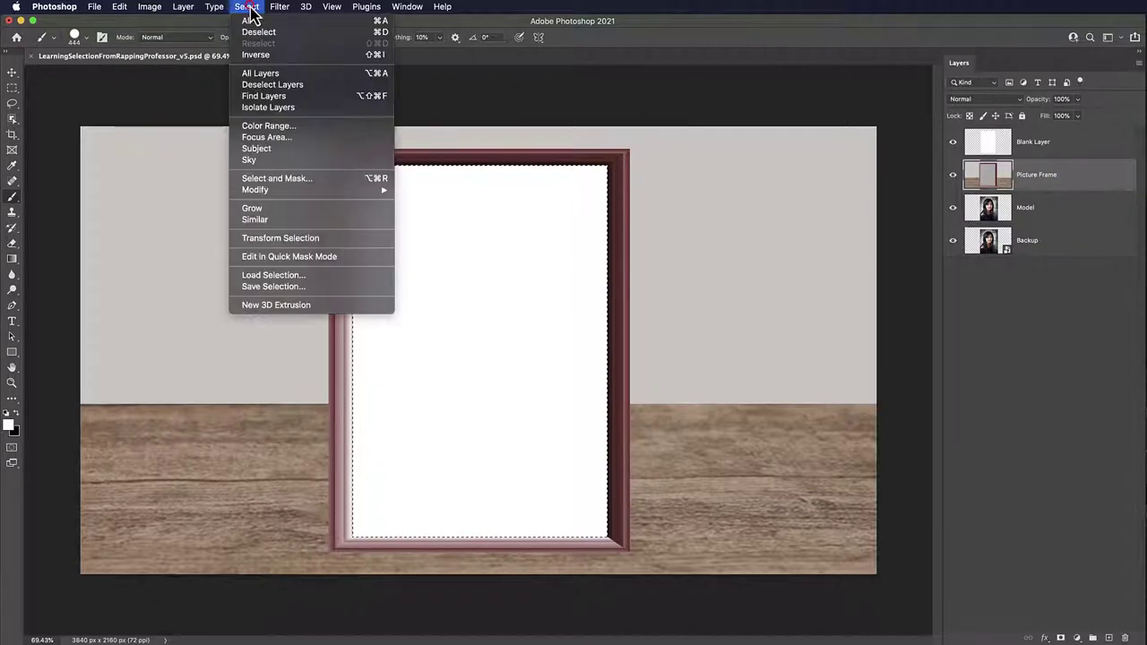
Invert the selection and preview it in Quick Mask mode.
click(258, 56)
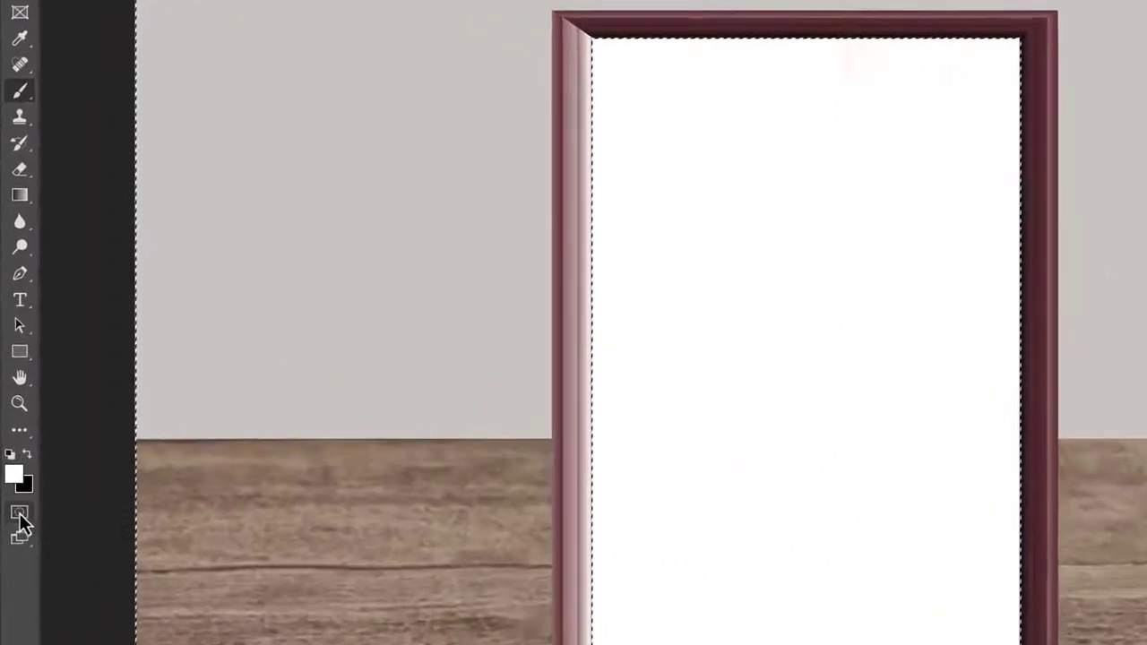
click(11, 448)
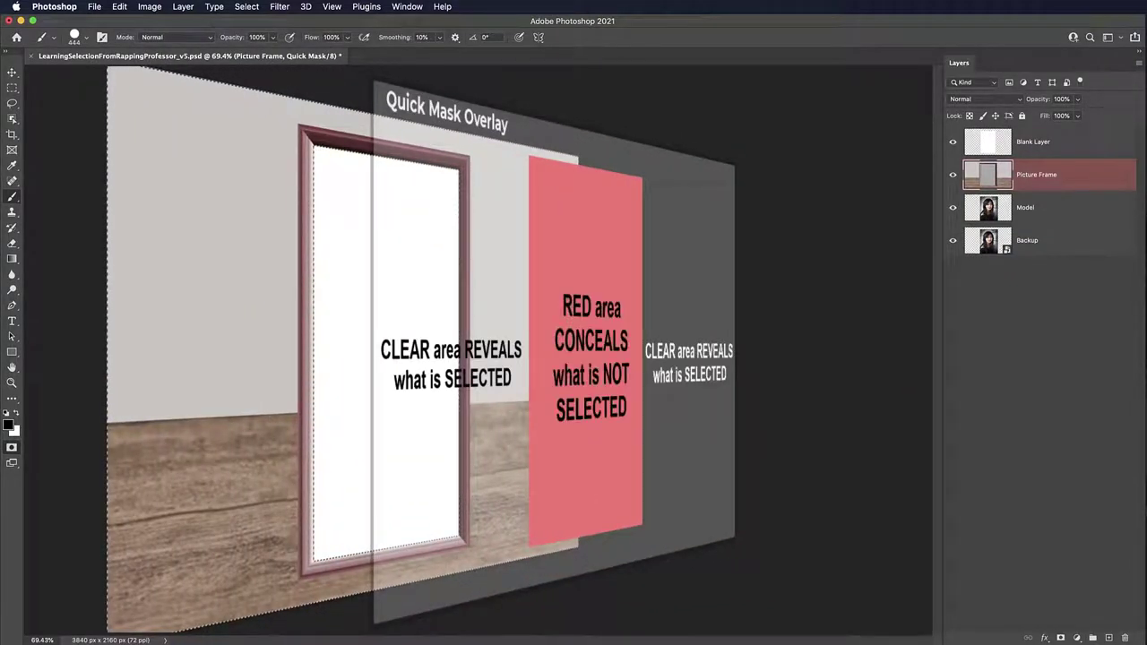
Switch to the Move tool and exit Quick Mask, keeping the inverted selection.
key(v)
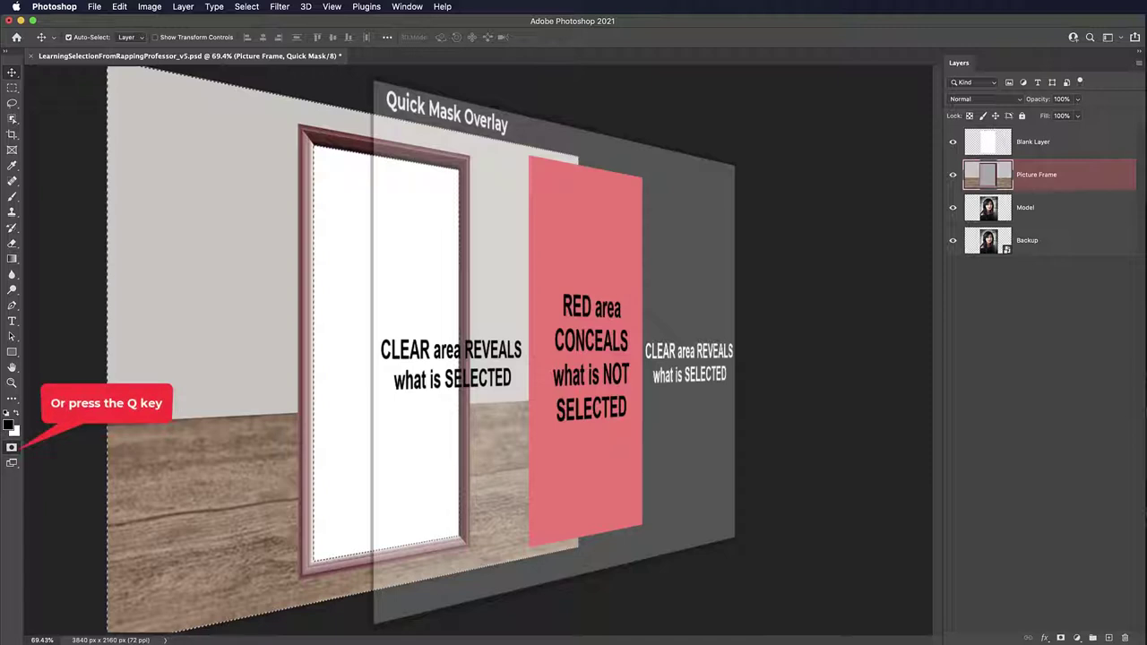
click(12, 450)
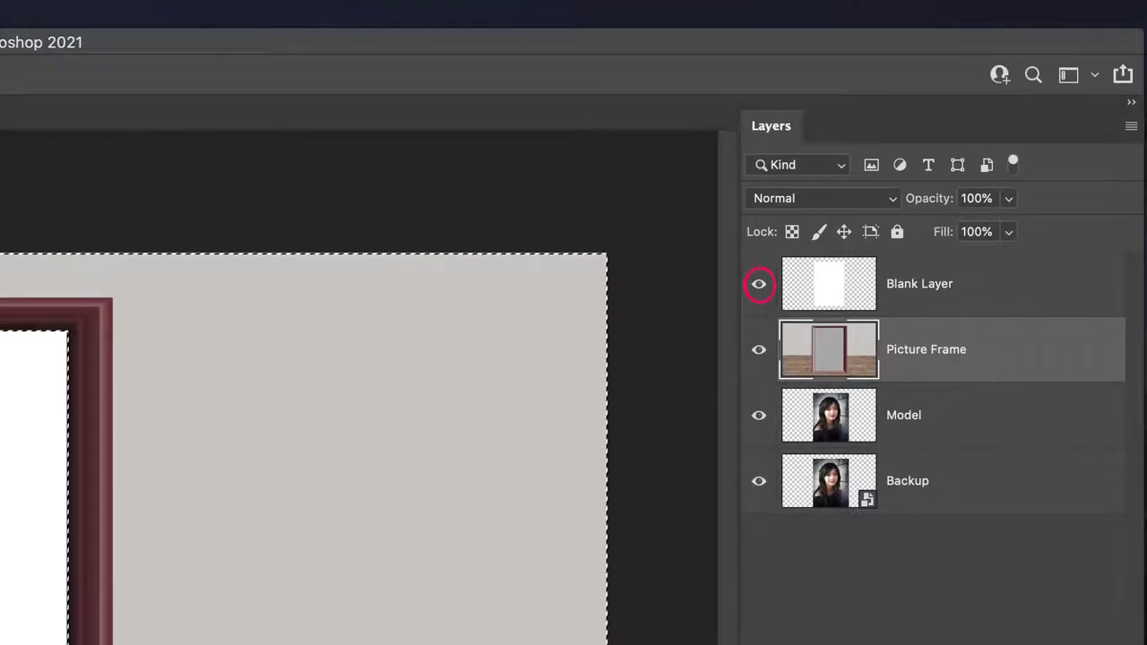
click(759, 285)
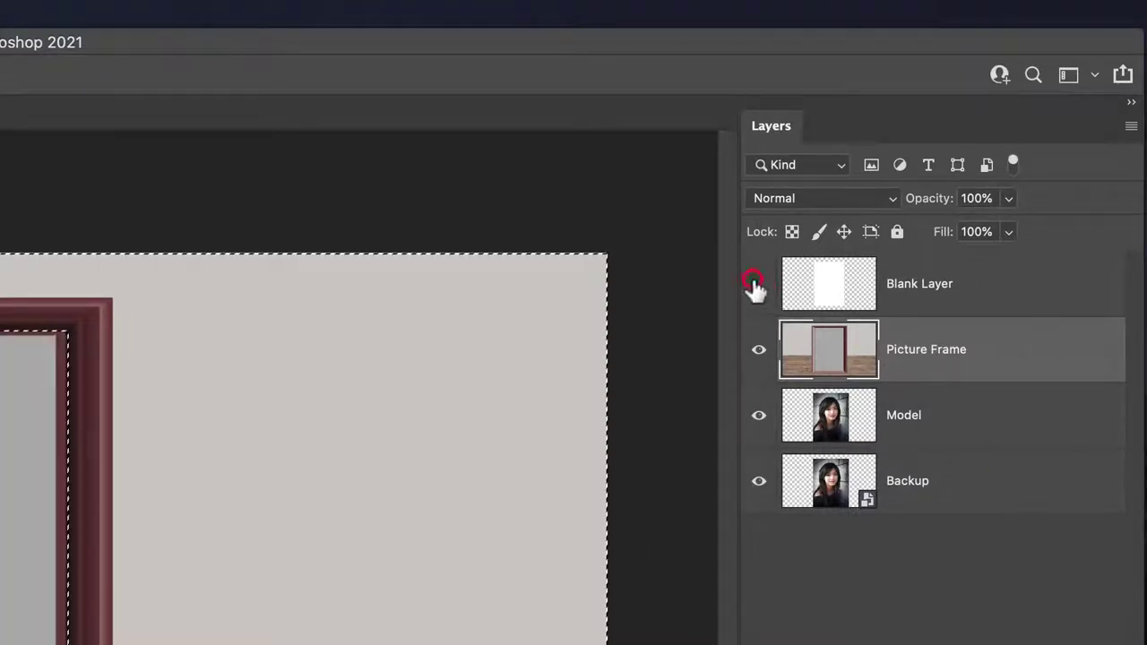
click(982, 358)
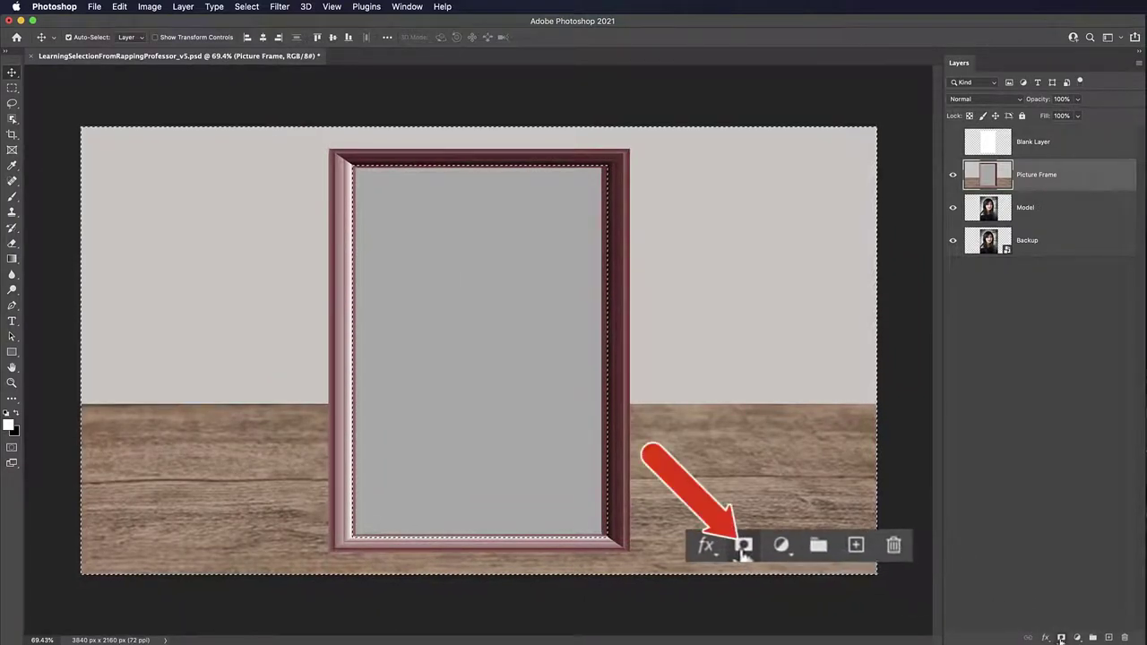
Add a layer mask to Picture Frame from the active selection, then press Delete.
click(1061, 638)
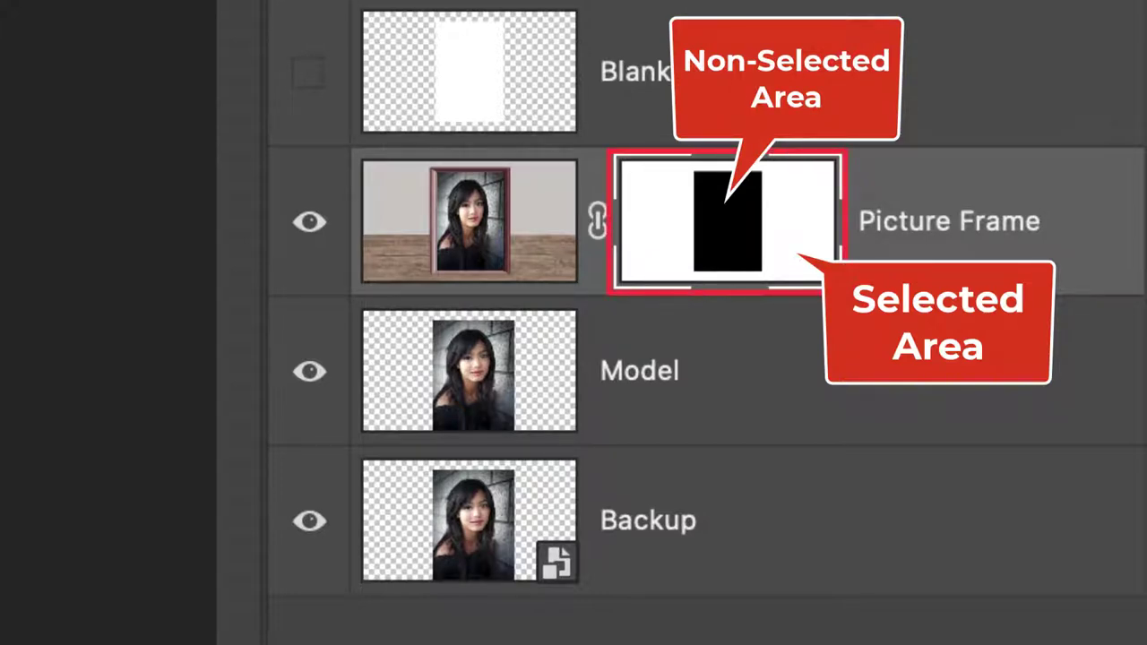
key(Delete)
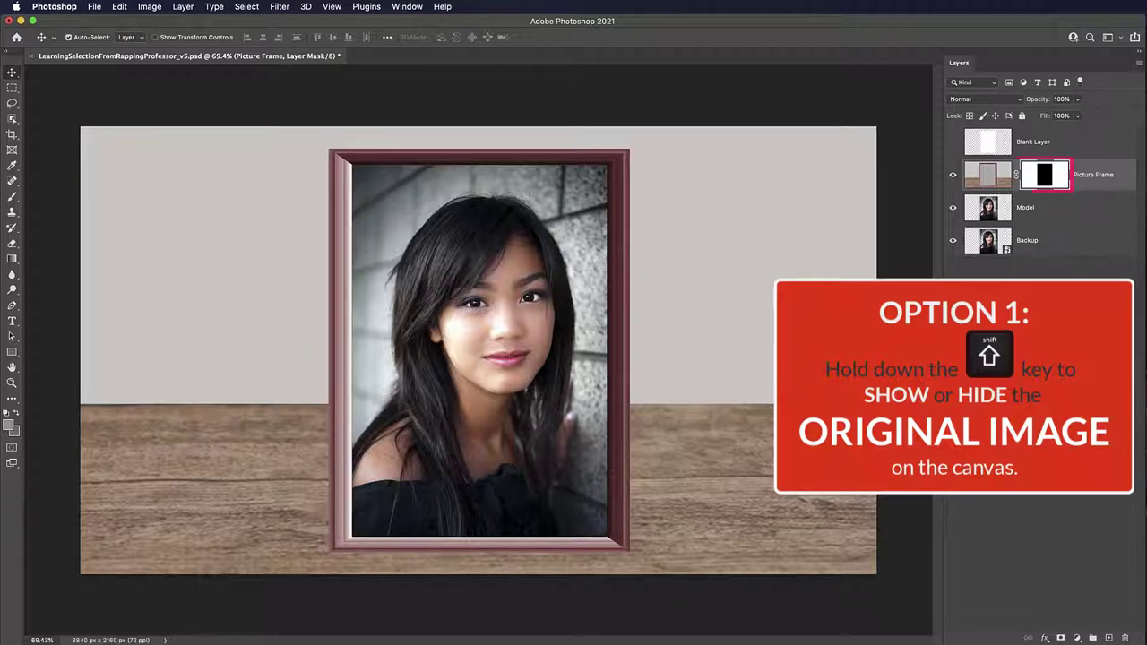
shift+click(1045, 176)
shift+click(1045, 177)
shift+click(1045, 177)
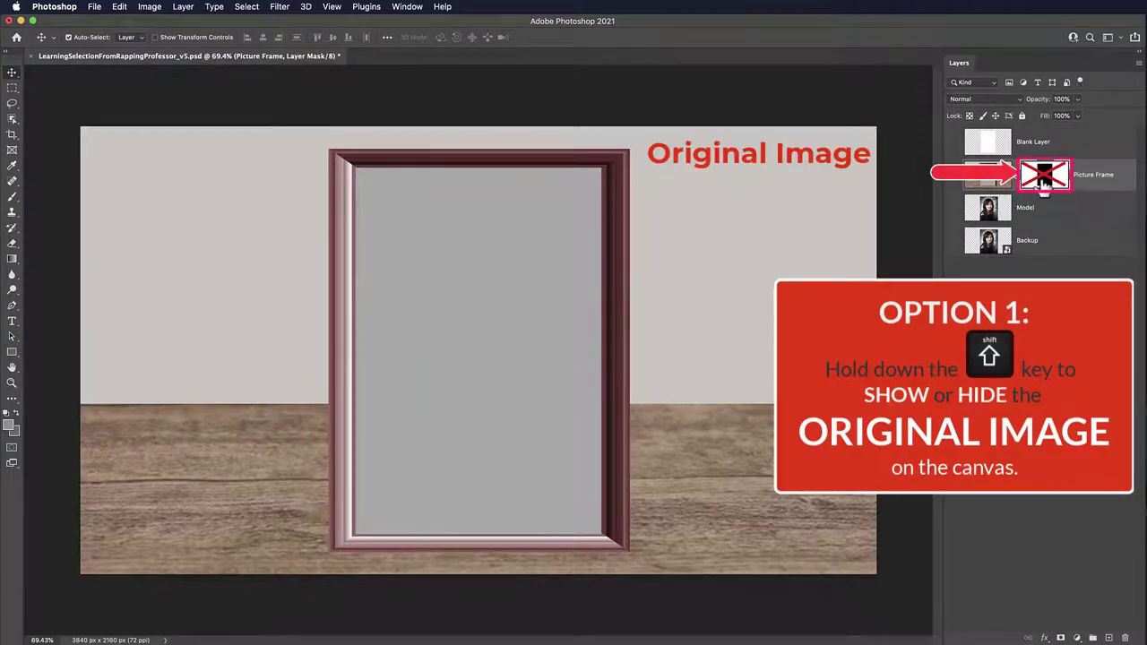
shift+click(1046, 177)
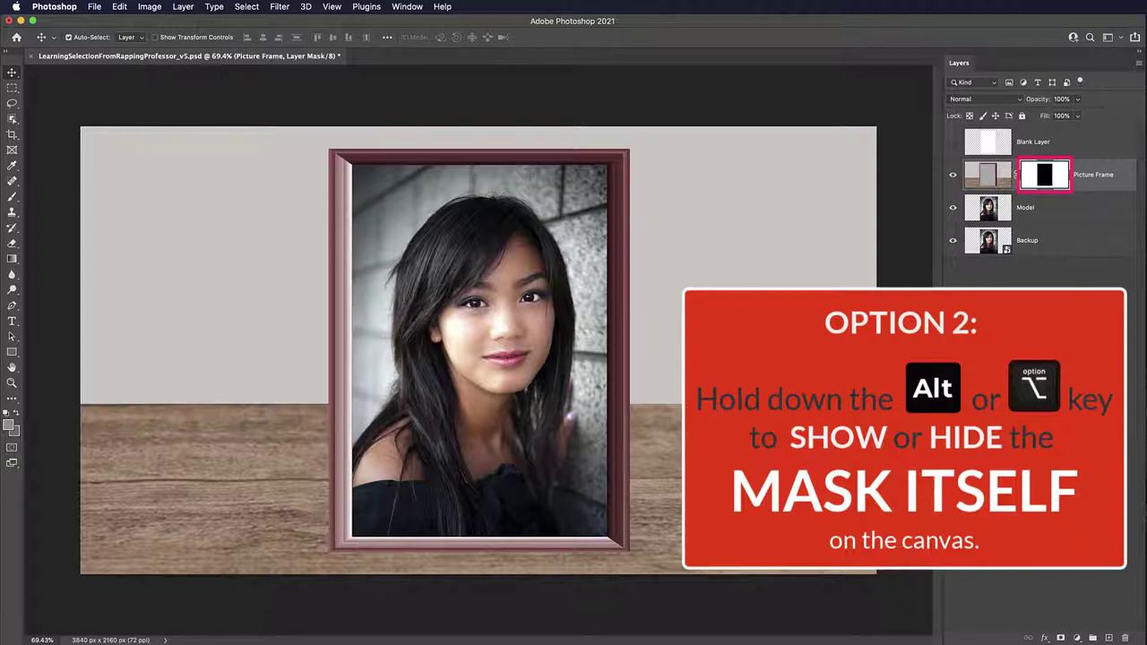
alt+click(1045, 177)
alt+click(1045, 175)
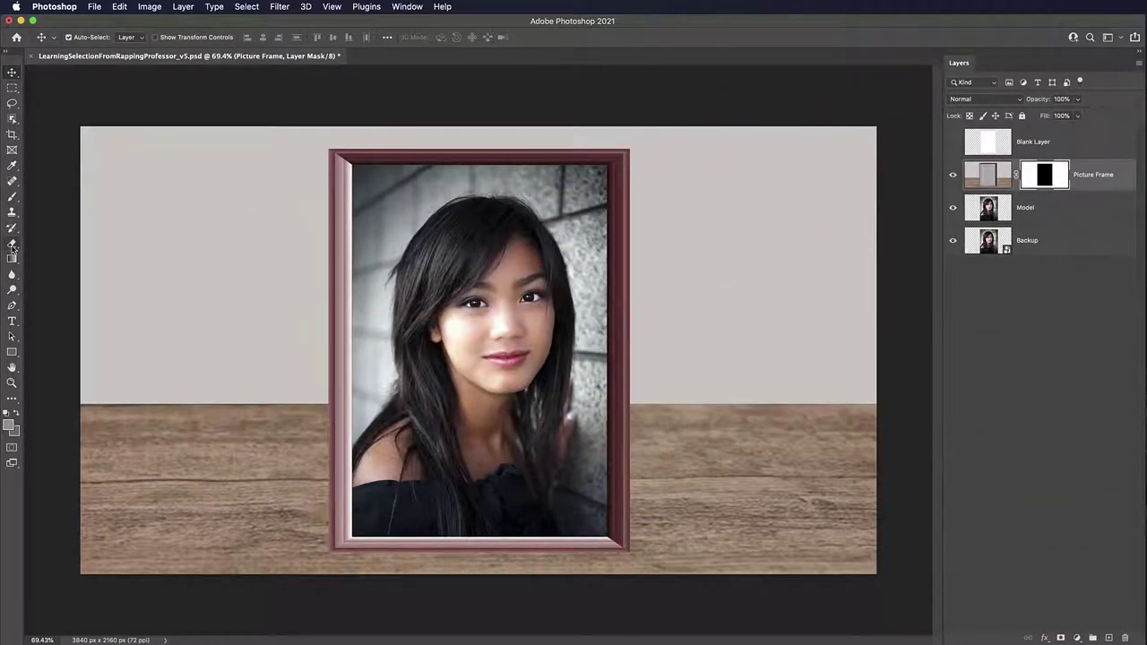
Brush a test black stroke over the wall and floor on the Picture Frame mask, then undo it.
click(11, 198)
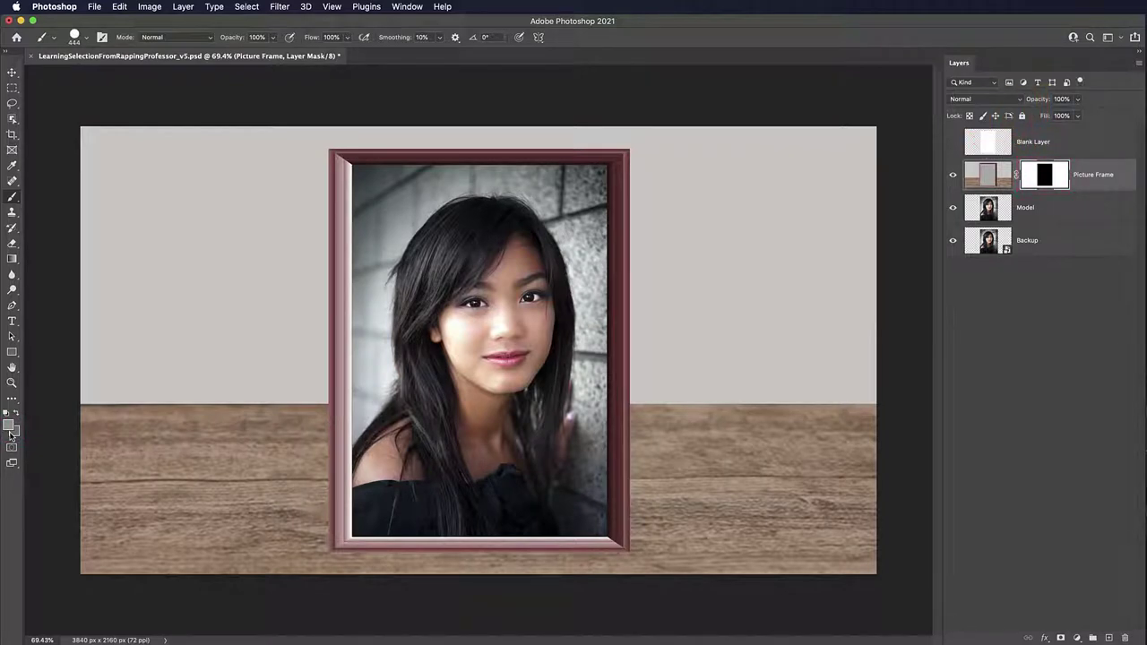
drag(687, 413, 838, 411)
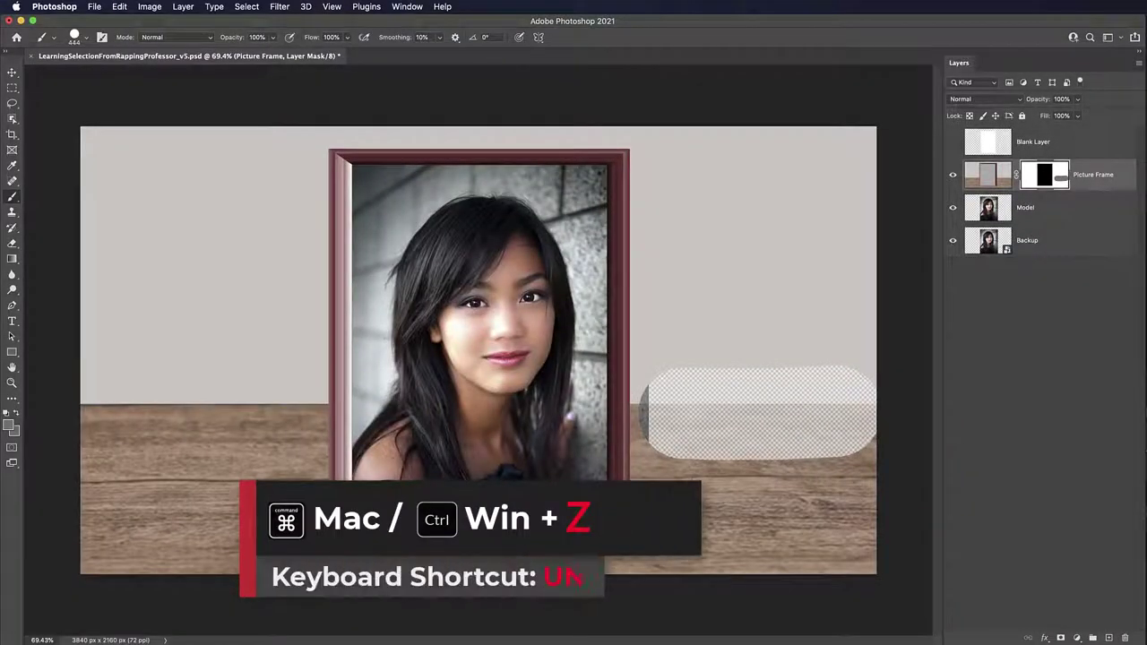
key(super+z)
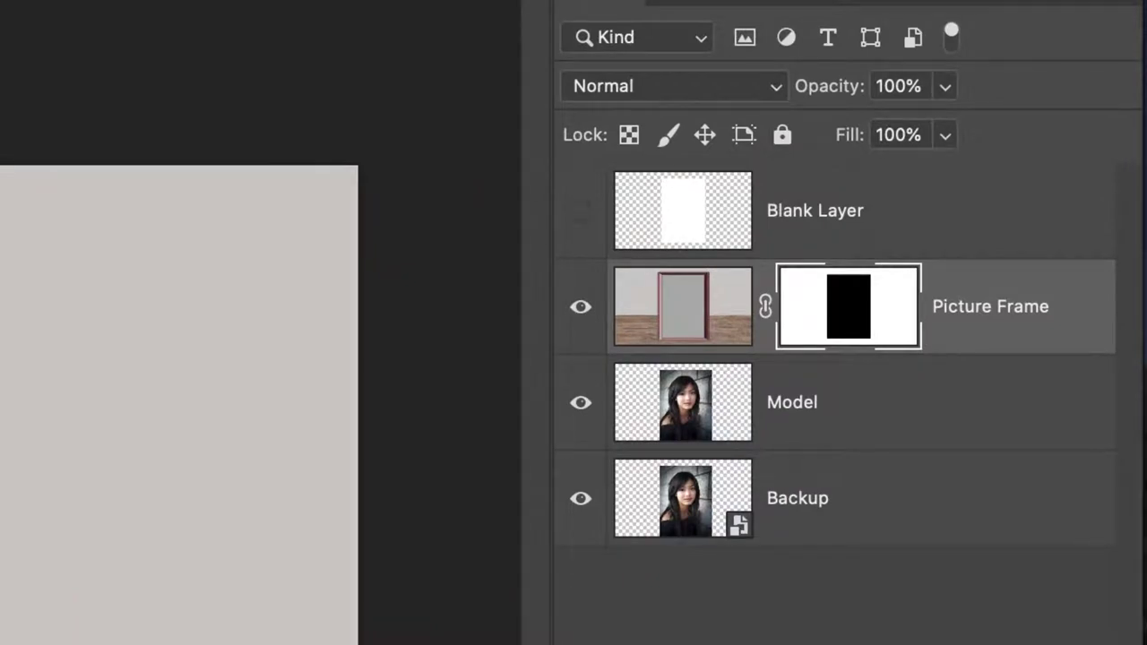
Load Blank Layer's white shape as a selection, hide Blank Layer, and make Model active.
click(837, 213)
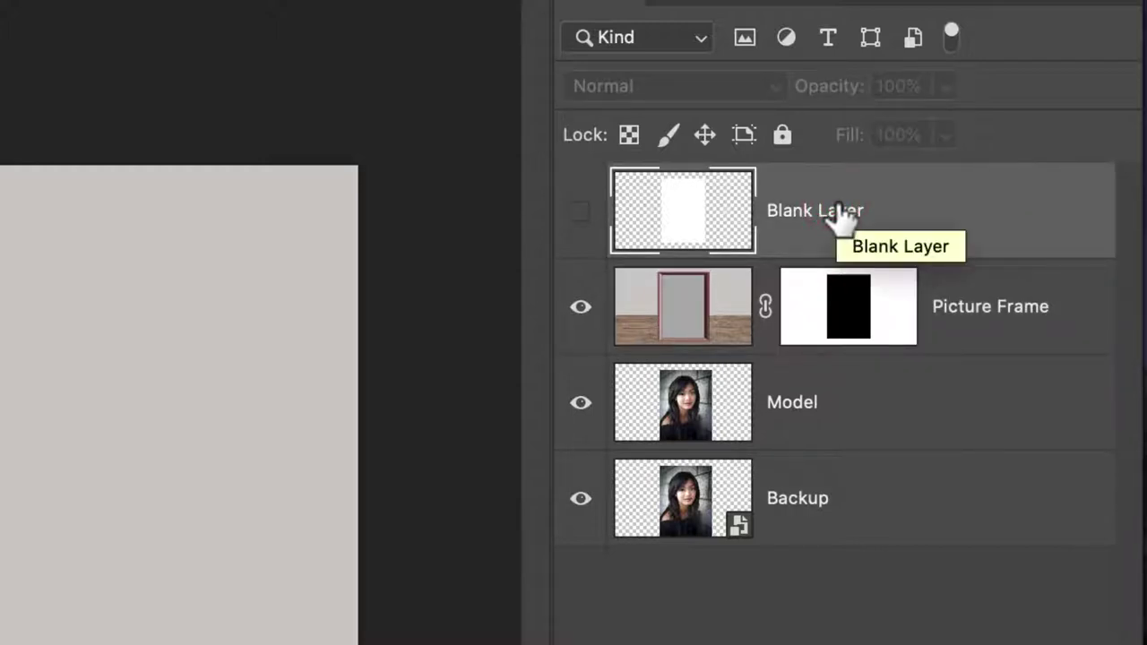
super+click(687, 225)
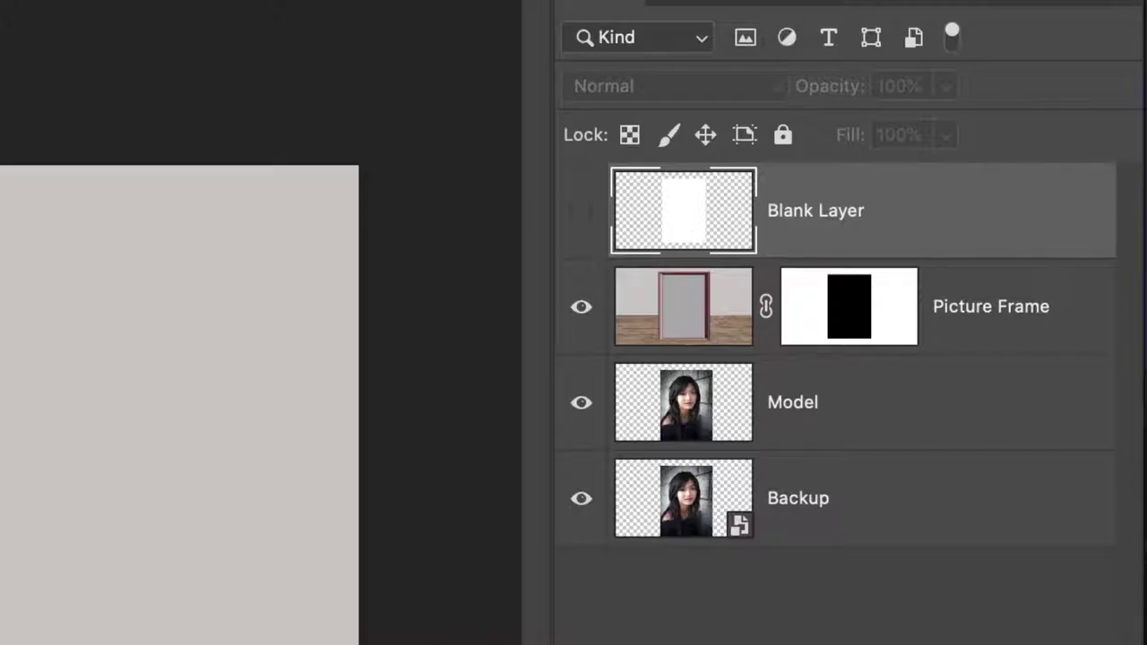
click(579, 209)
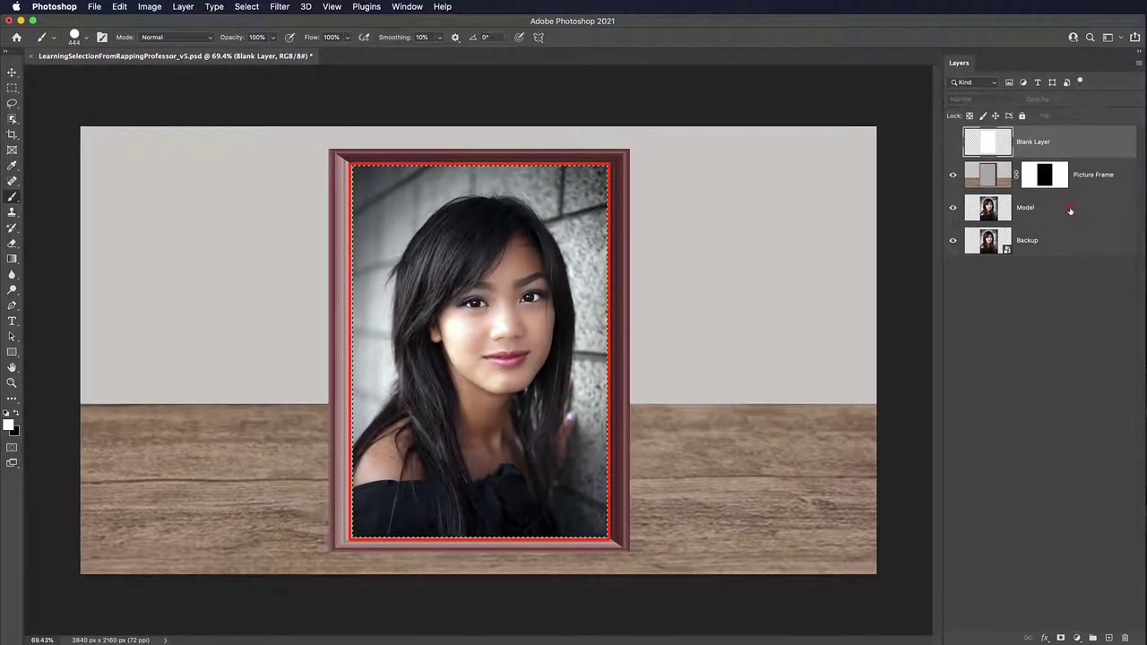
click(1071, 210)
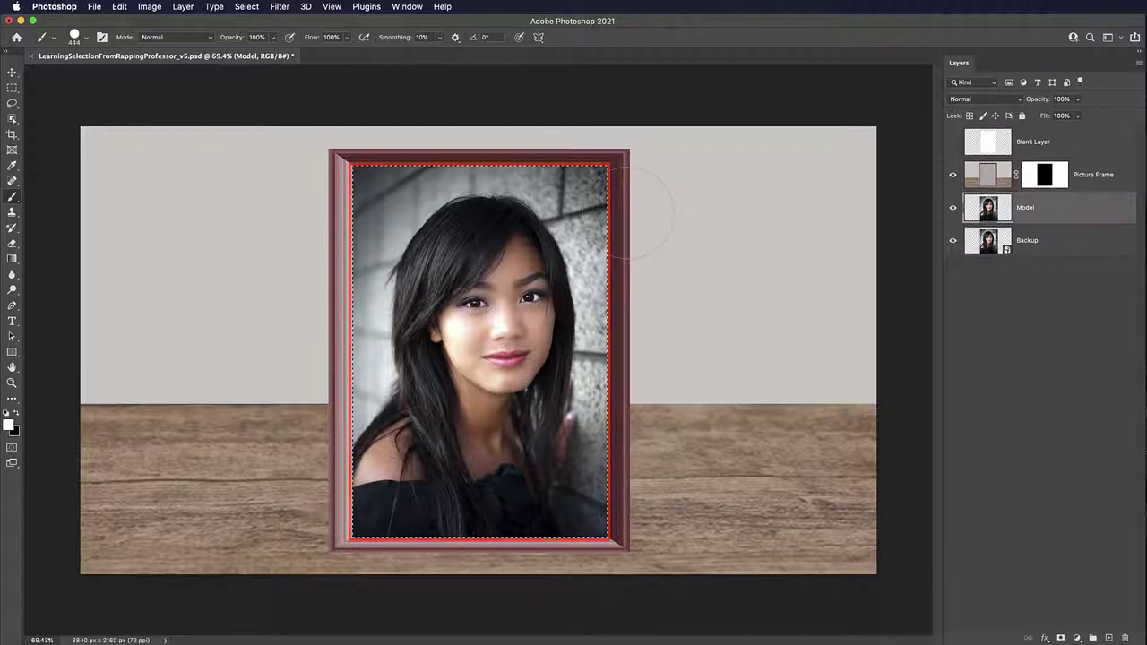
Brush two white test strokes inside the frame selection, undo with Cmd+Z, then deselect.
mouse_move(606, 205)
mouse_down()
mouse_move(602, 222)
mouse_move(323, 403)
mouse_up()
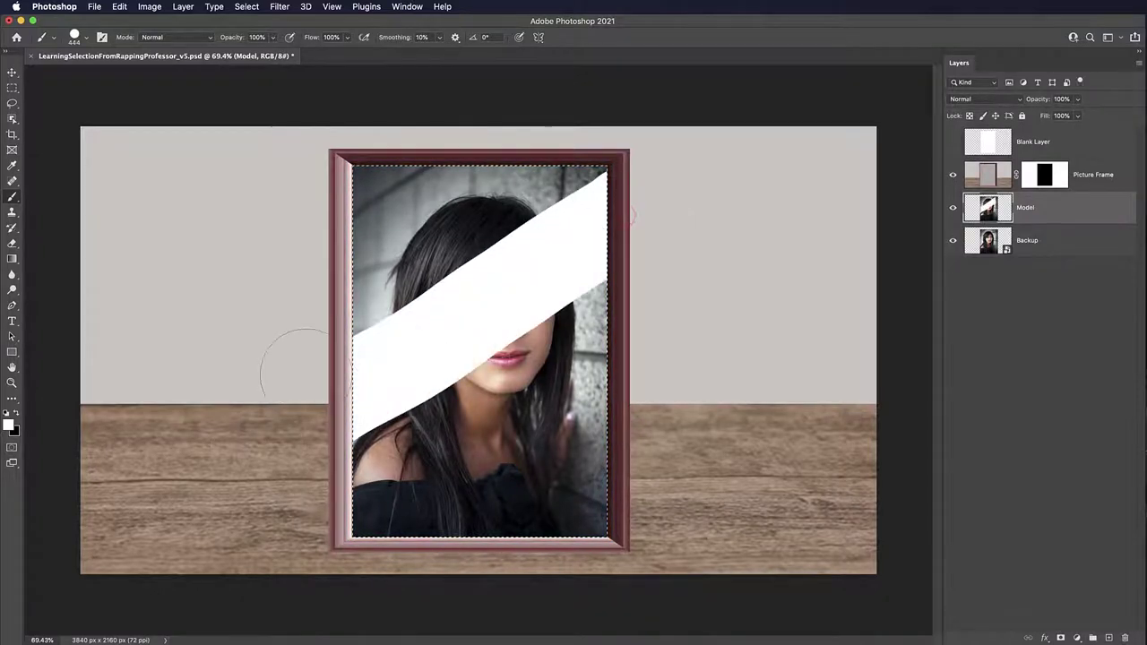
drag(311, 224, 574, 537)
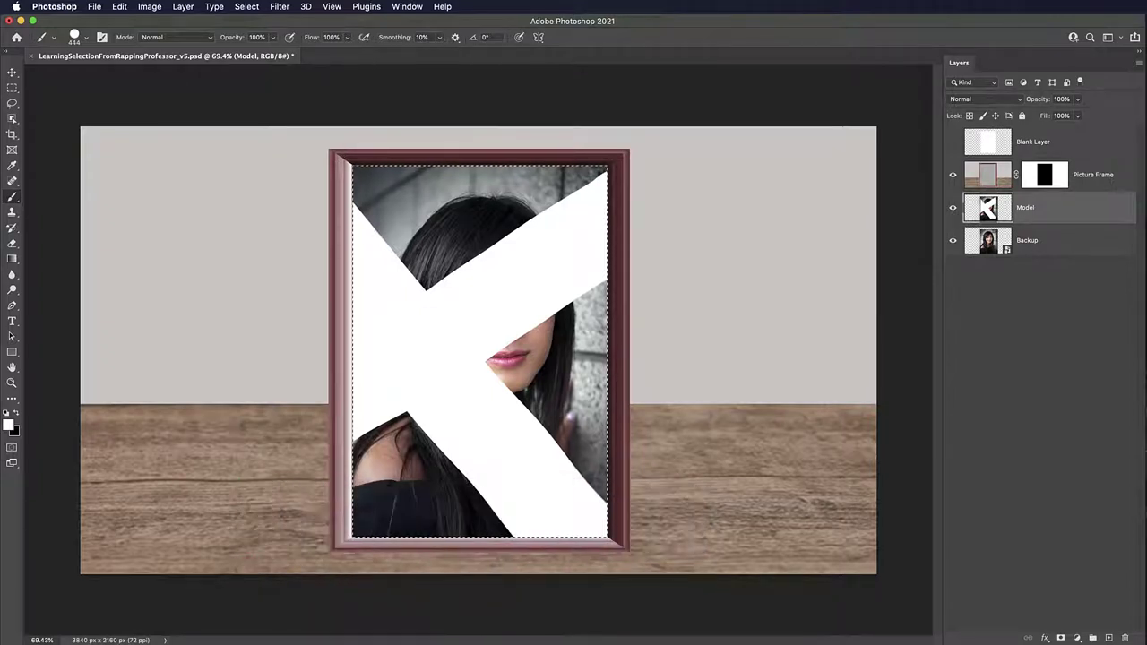
key(super+z)
key(super+z)
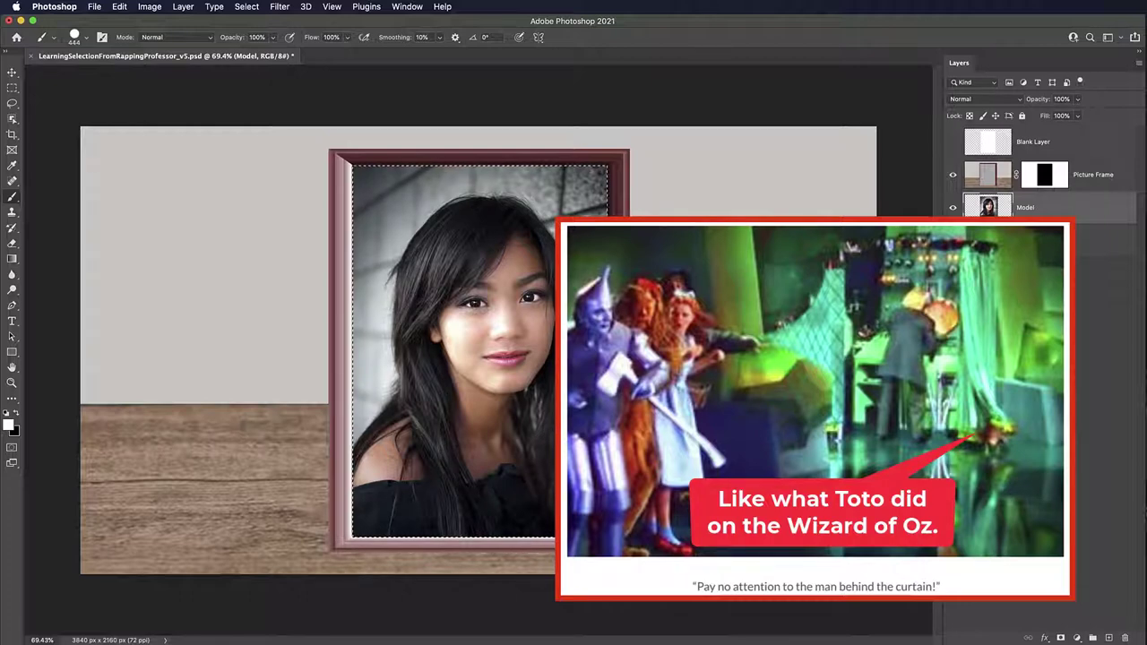
click(247, 6)
click(274, 33)
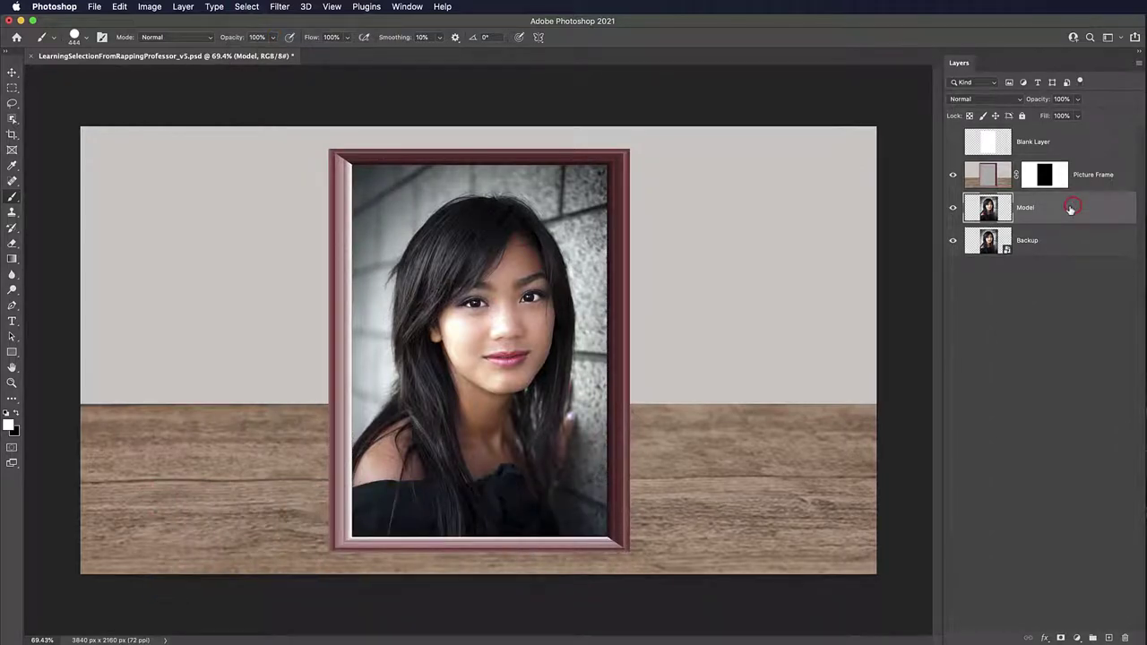
Delete a rectangular area around the model's face from the Model layer, then toggle Backup's visibility off and on.
click(12, 87)
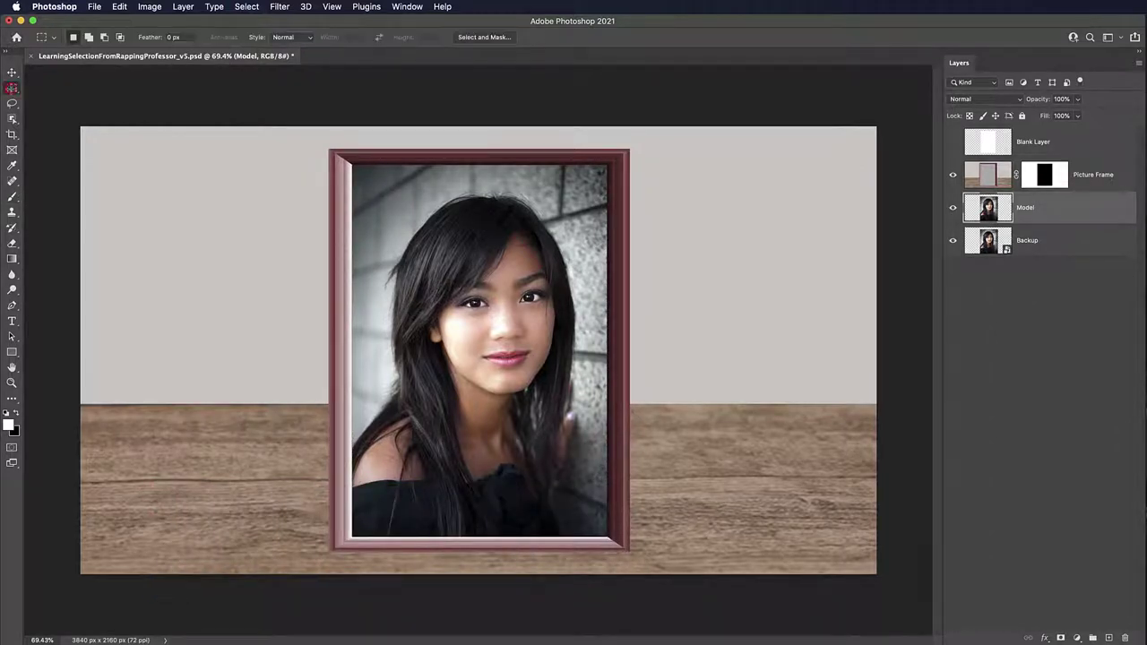
drag(400, 254, 571, 430)
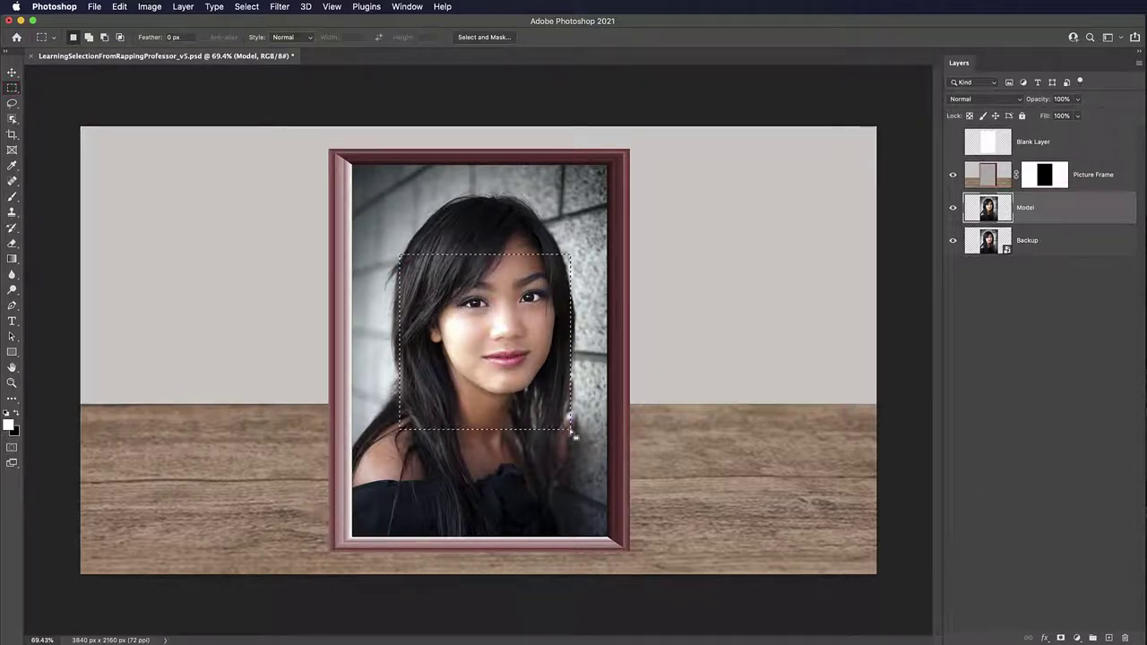
key(Delete)
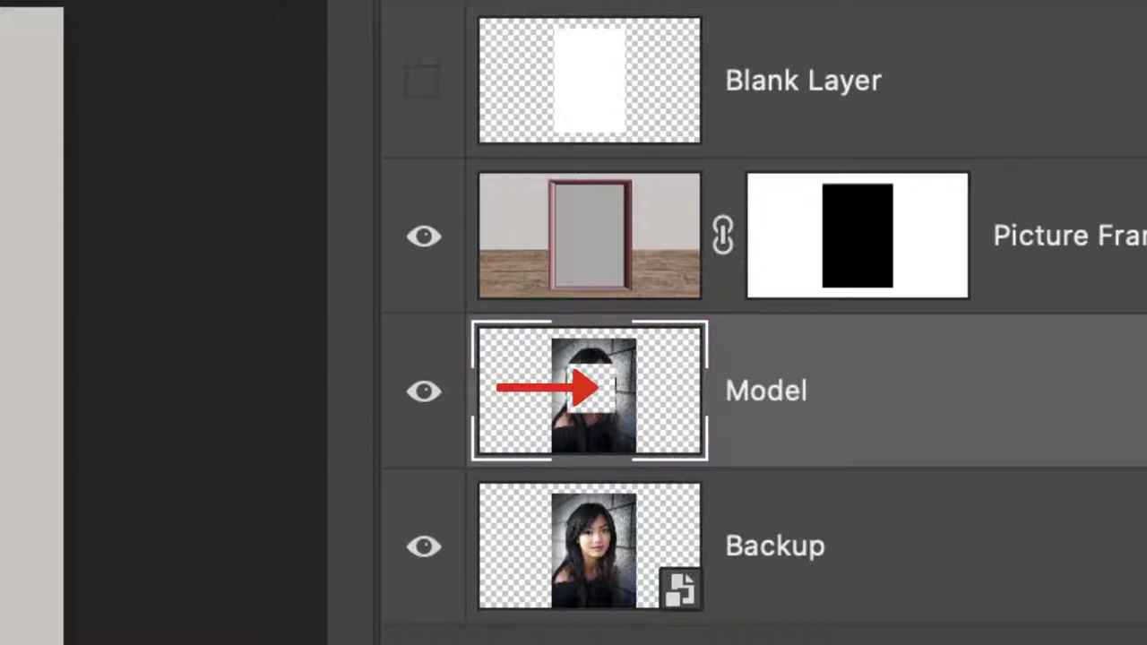
click(417, 548)
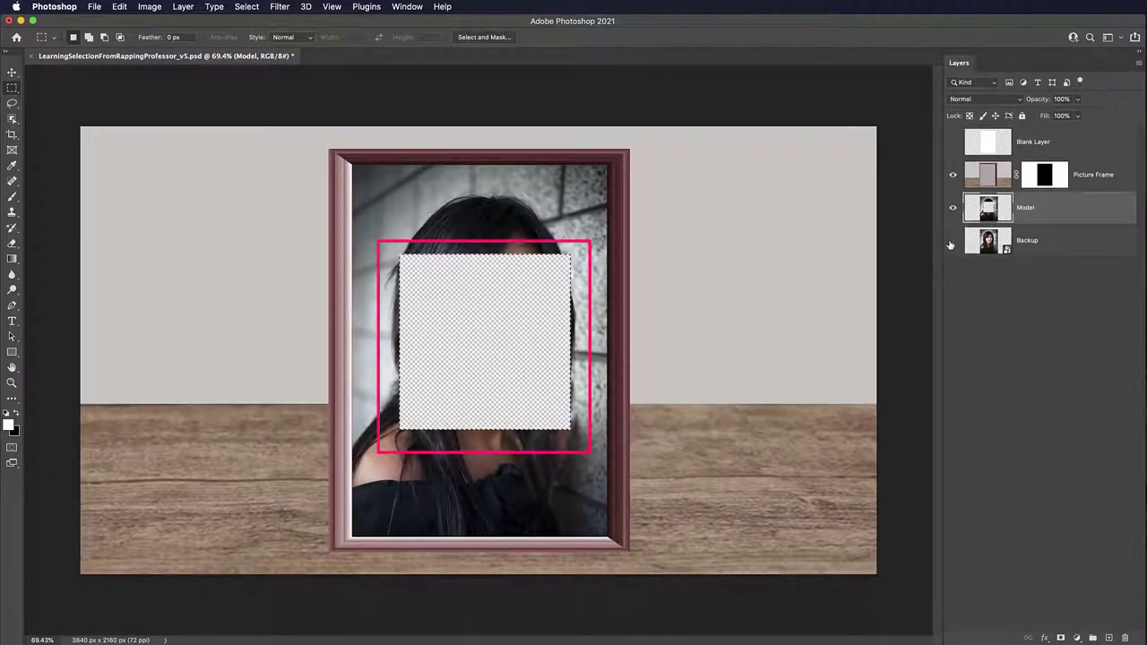
click(951, 245)
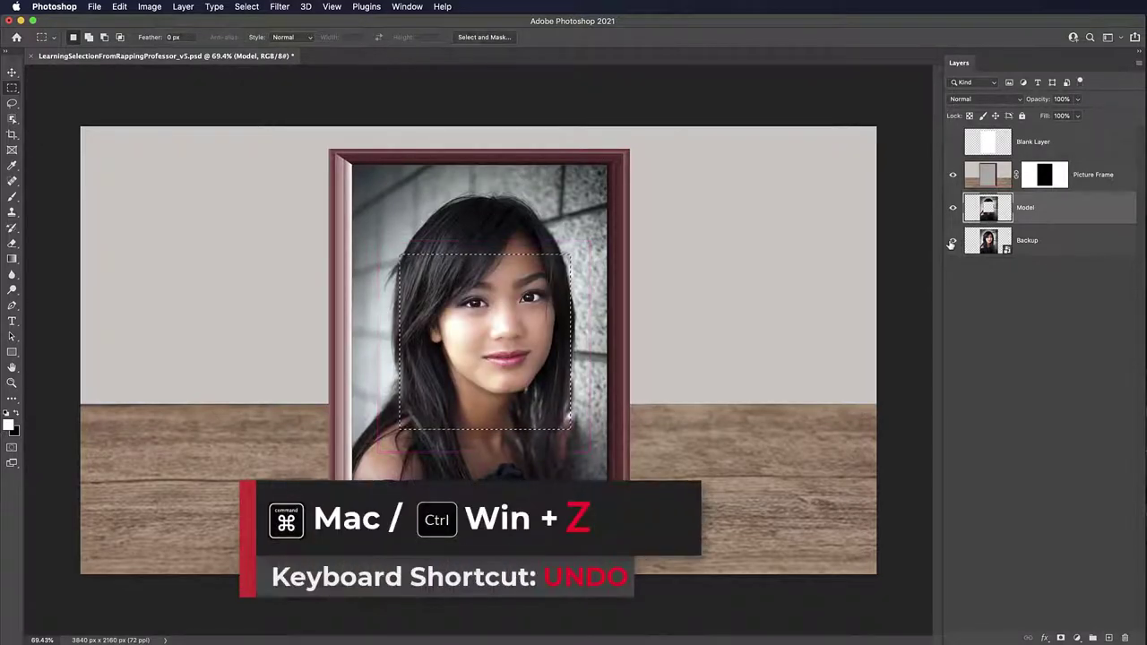
Deselect the rectangle, hide the Model layer, and bring up the Backup layer's context menu.
click(238, 7)
click(265, 33)
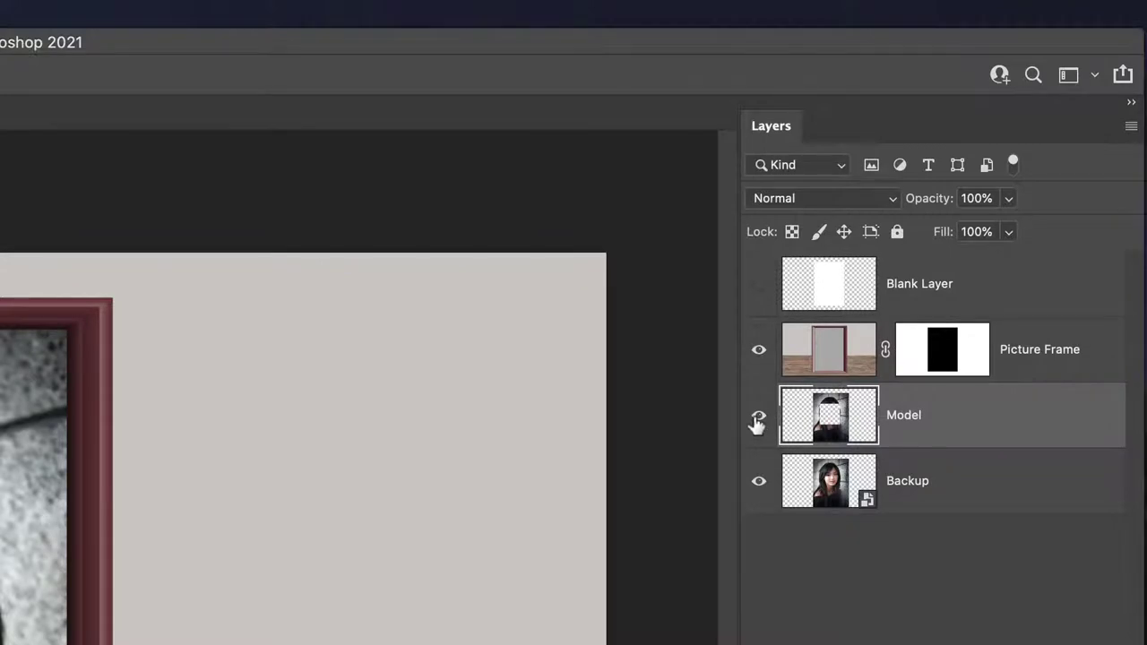
click(758, 420)
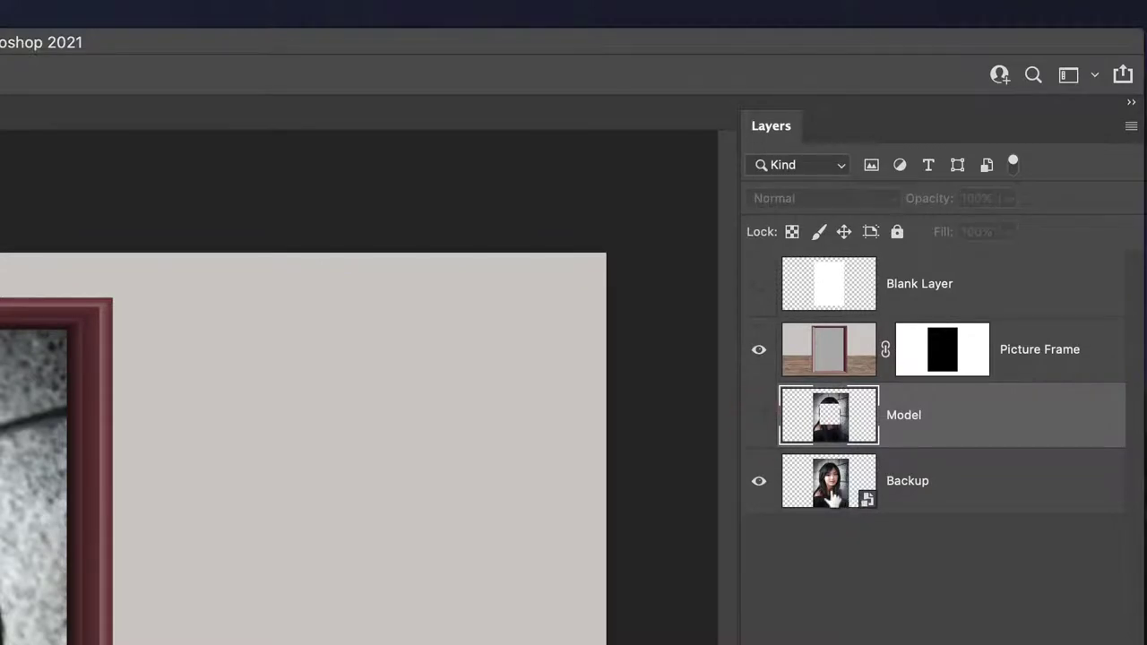
right_click(934, 481)
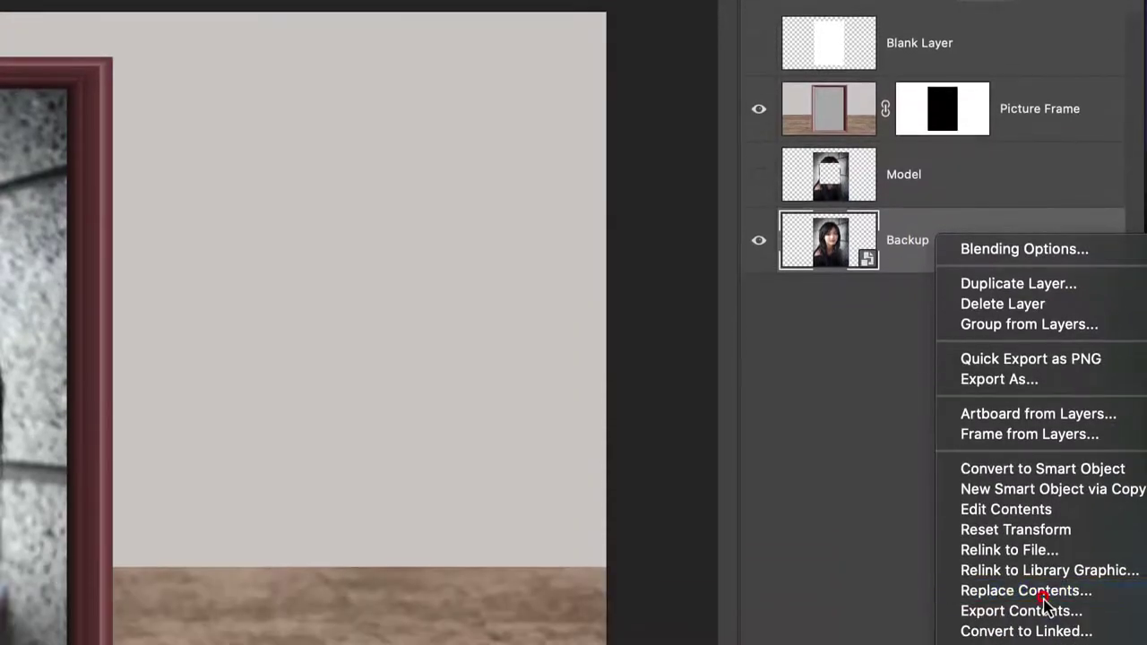
Replace the Backup smart object's contents with A_beautiful_girl_replacement_image.jpg.
click(1043, 602)
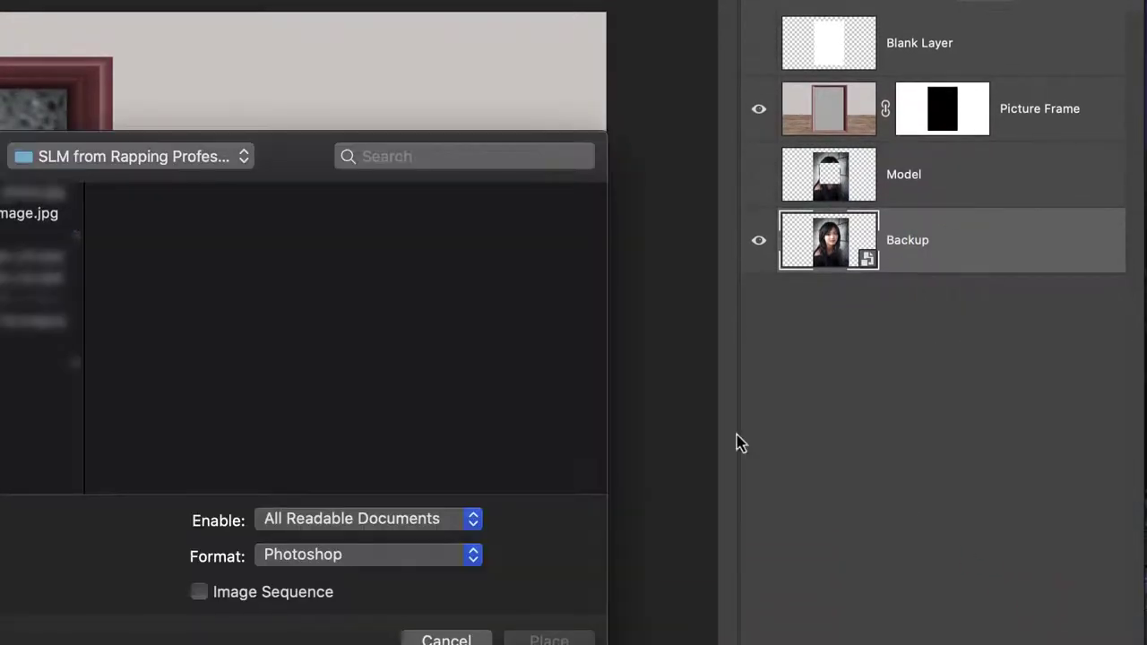
click(28, 213)
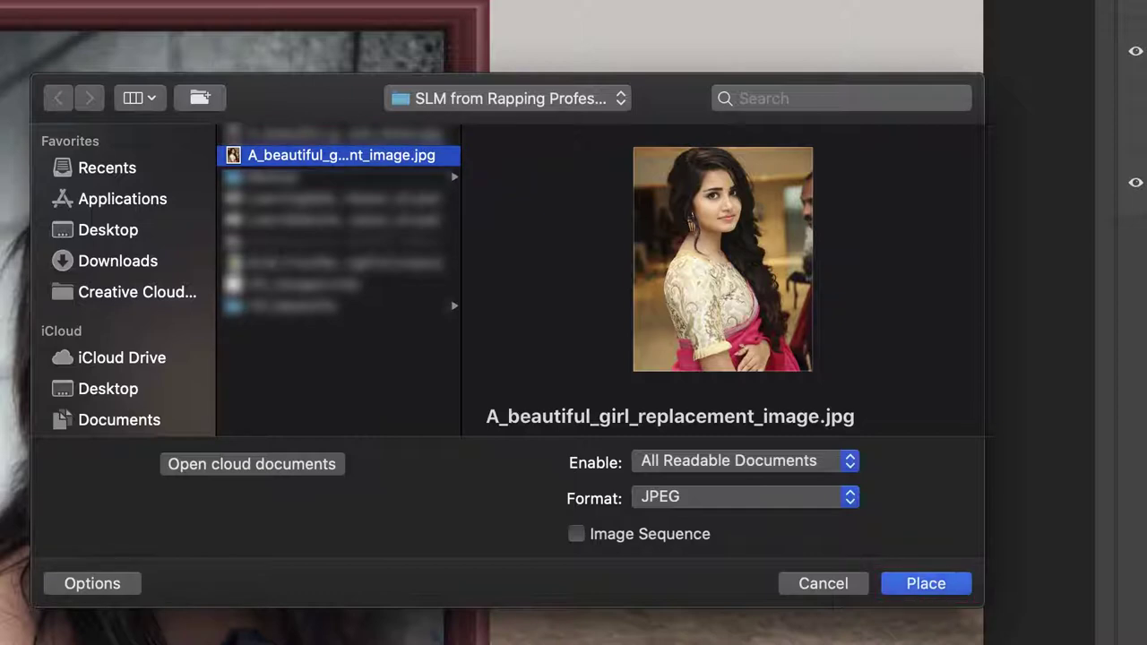
click(923, 584)
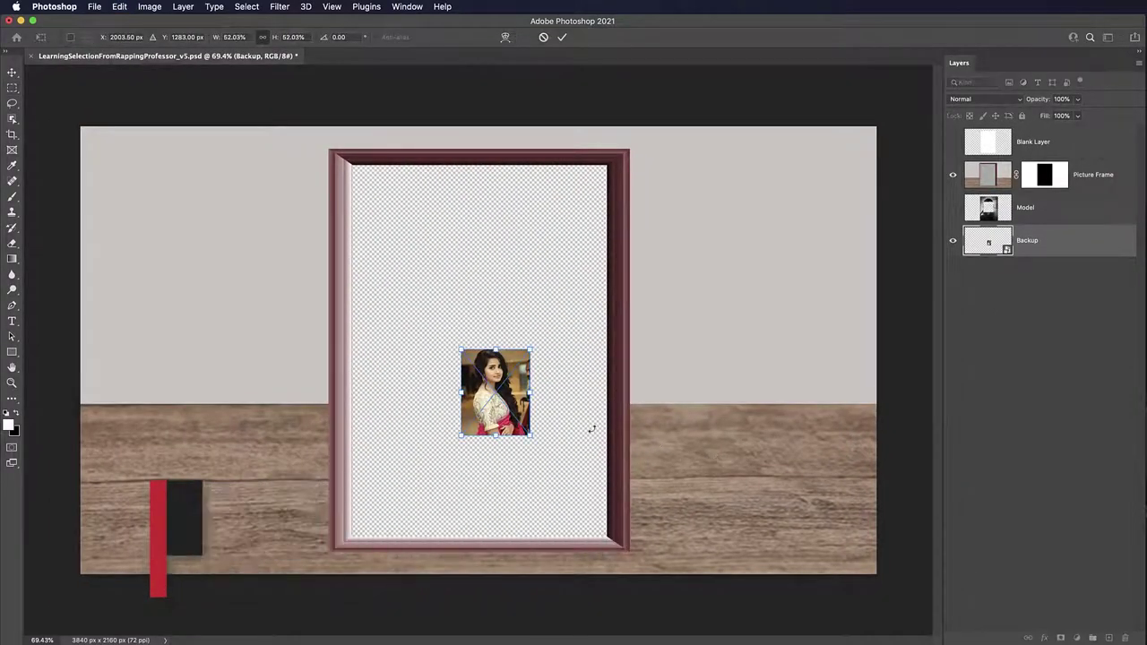
Scale the placed portrait to about 250% and position it to fill the frame.
drag(457, 347, 221, 118)
drag(277, 185, 377, 270)
drag(347, 161, 299, 102)
drag(422, 252, 439, 314)
key(Return)
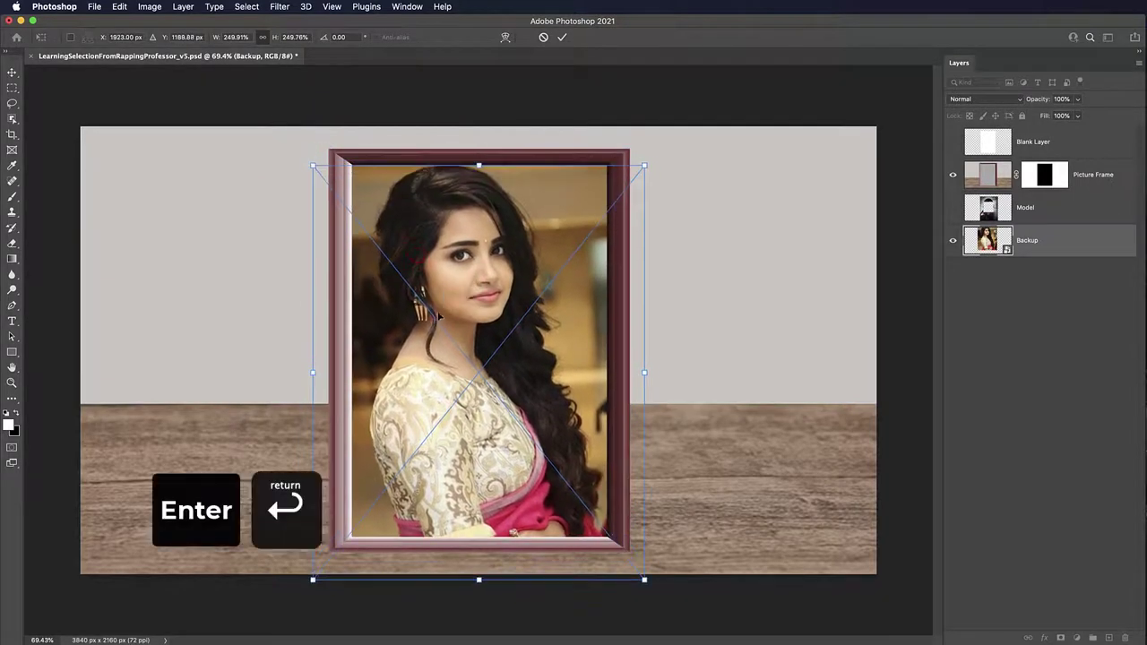